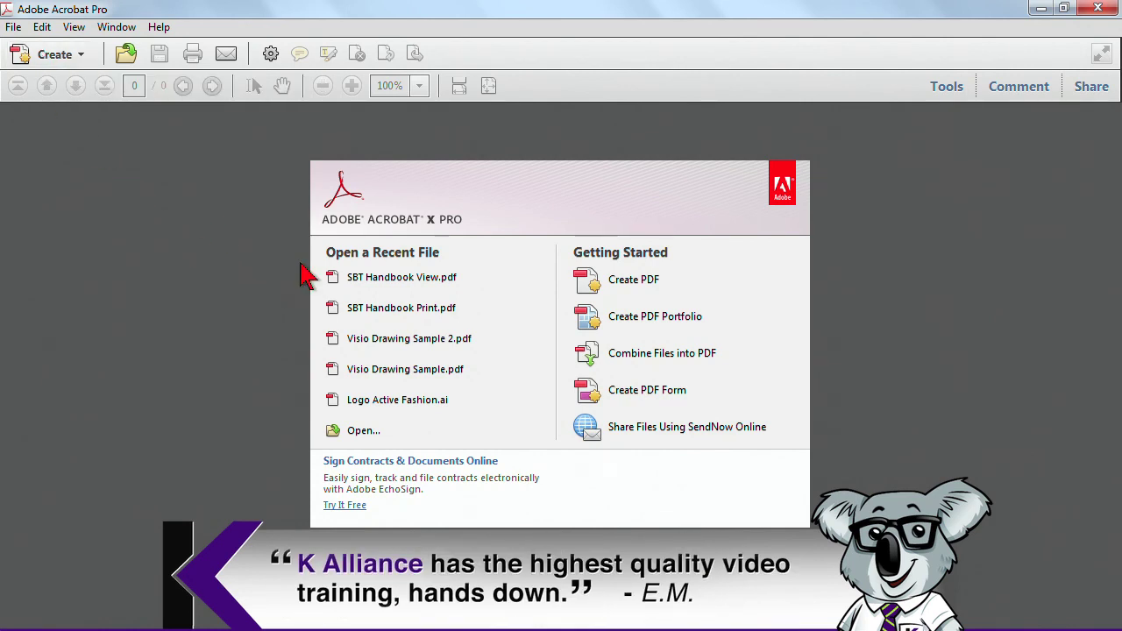
Open the recent file SBT Handbook View.pdf and bring up its print settings
{"action": "left_click", "coordinate": [393, 280]}
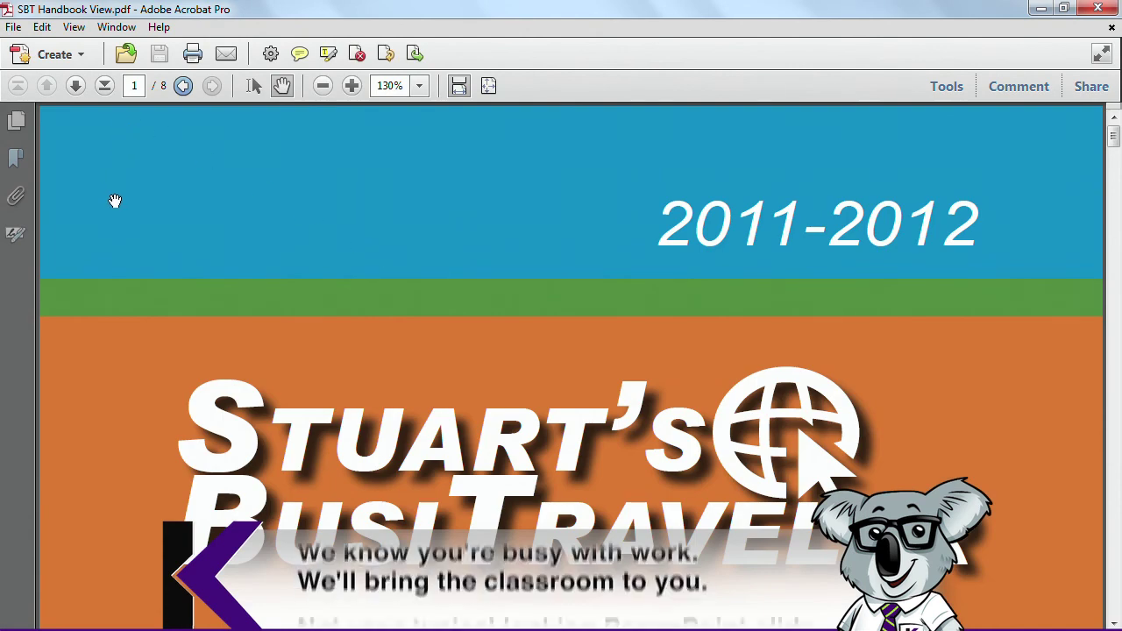
{"action": "left_click", "coordinate": [26, 57]}
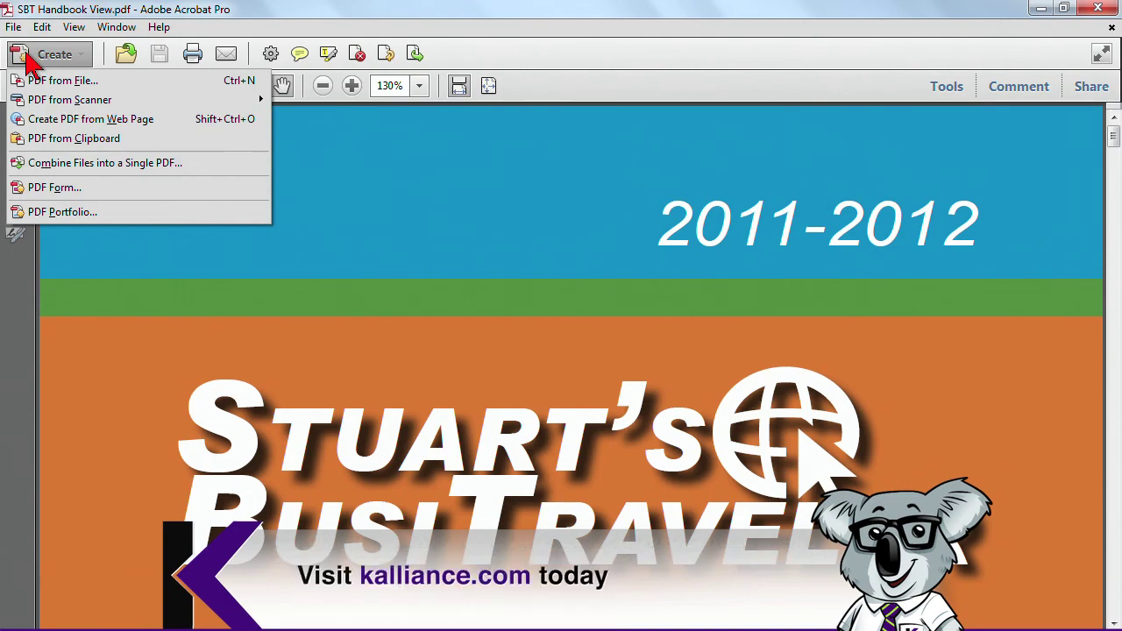
{"action": "left_click", "coordinate": [14, 27]}
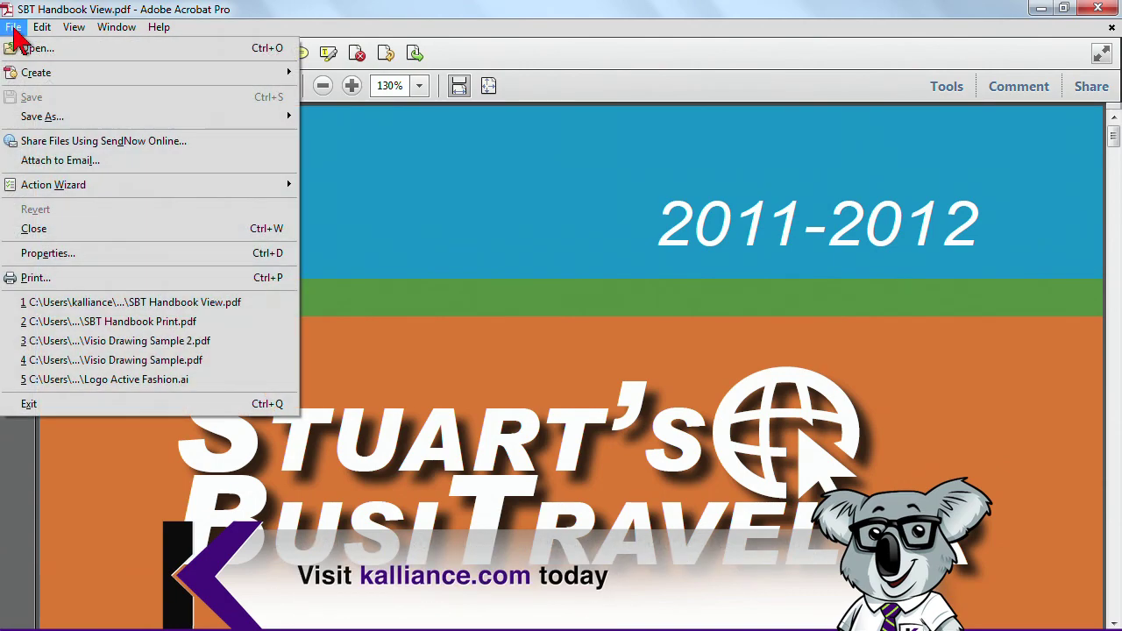
{"action": "left_click", "coordinate": [36, 278]}
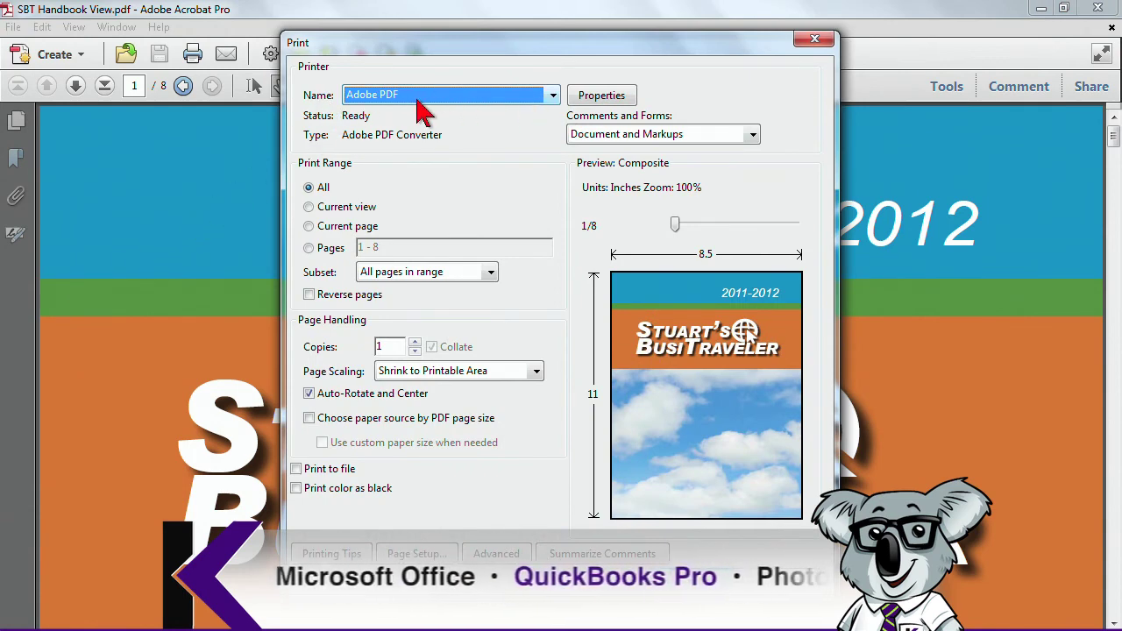
Review the available printers, switch to the HP Officejet 4500 G510n-z, and return to Adobe PDF
{"action": "left_click", "coordinate": [552, 97]}
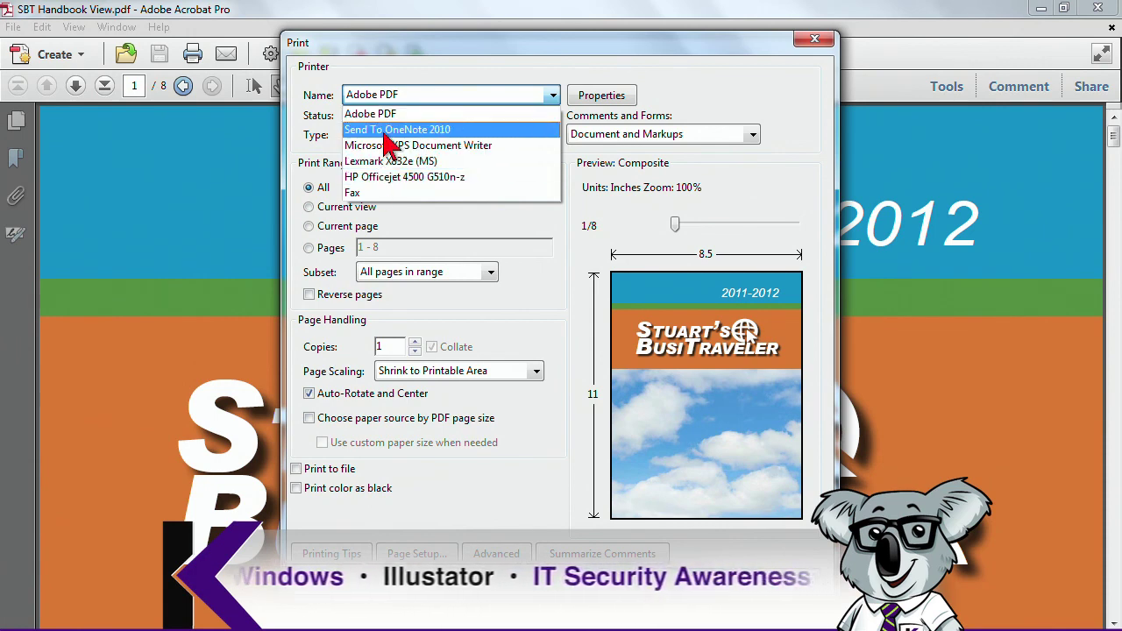
{"action": "left_click", "coordinate": [399, 99]}
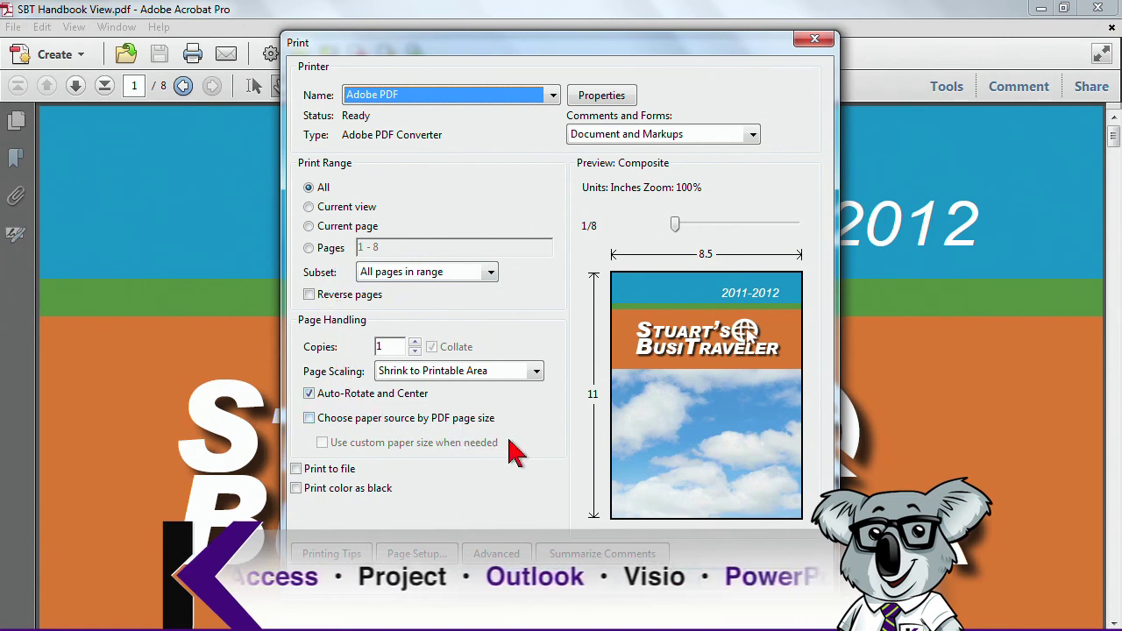
{"action": "left_click", "coordinate": [550, 97]}
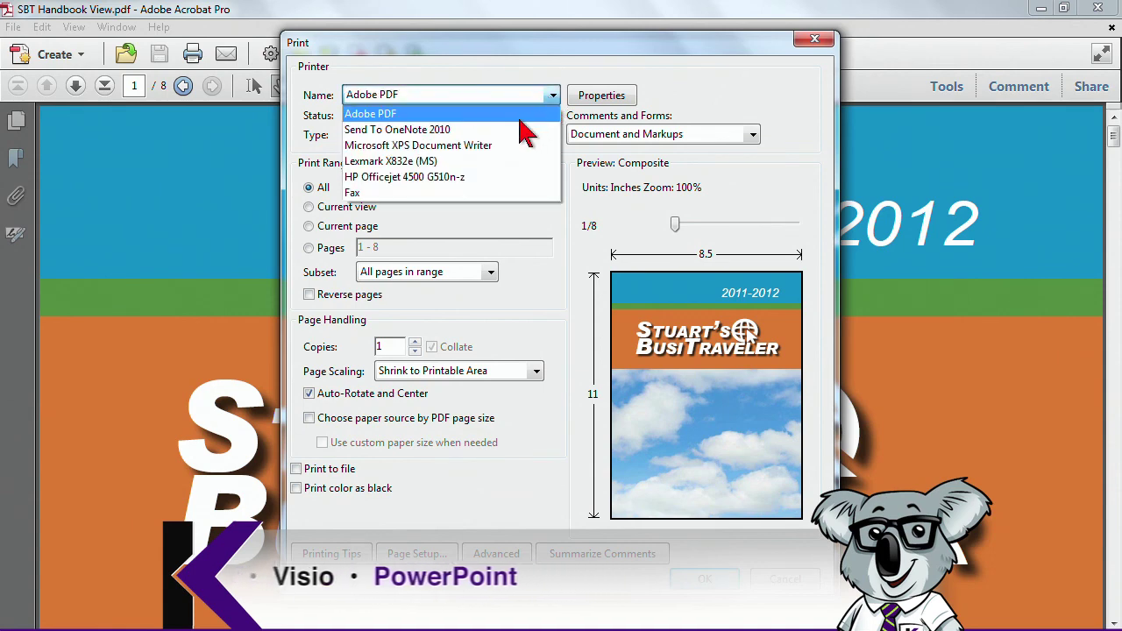
{"action": "left_click", "coordinate": [497, 179]}
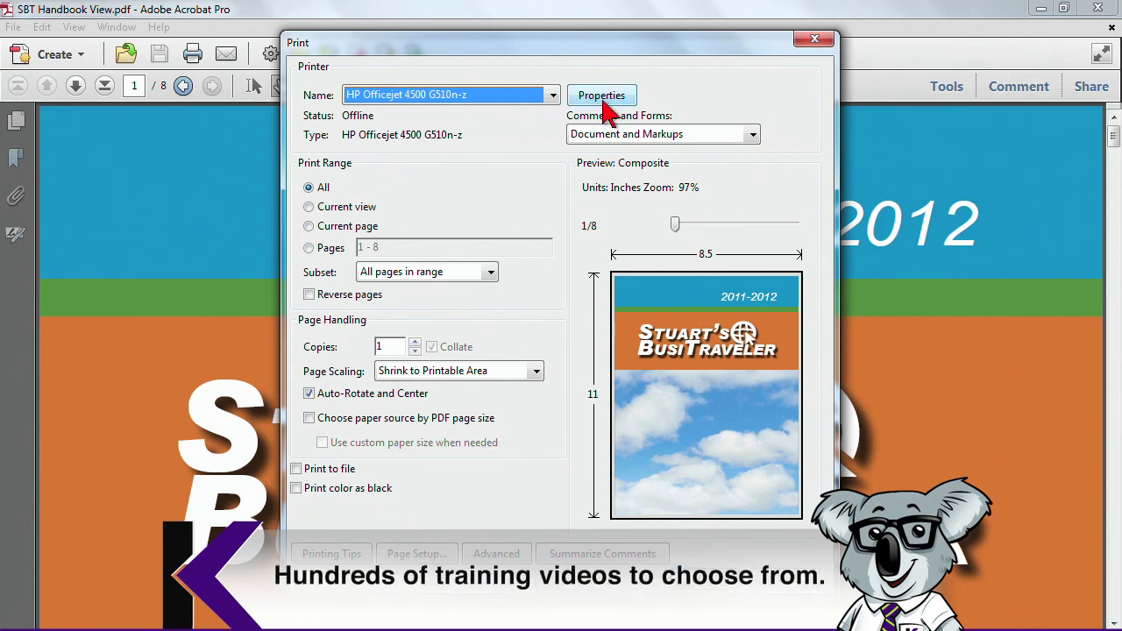
{"action": "left_click", "coordinate": [552, 94]}
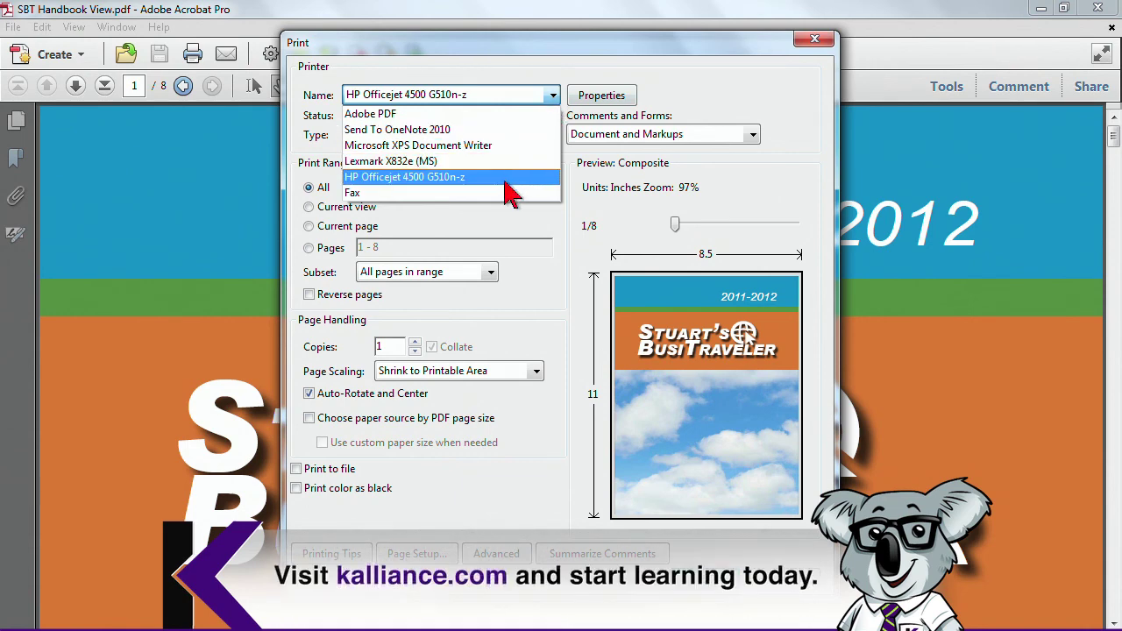
{"action": "left_click", "coordinate": [489, 115]}
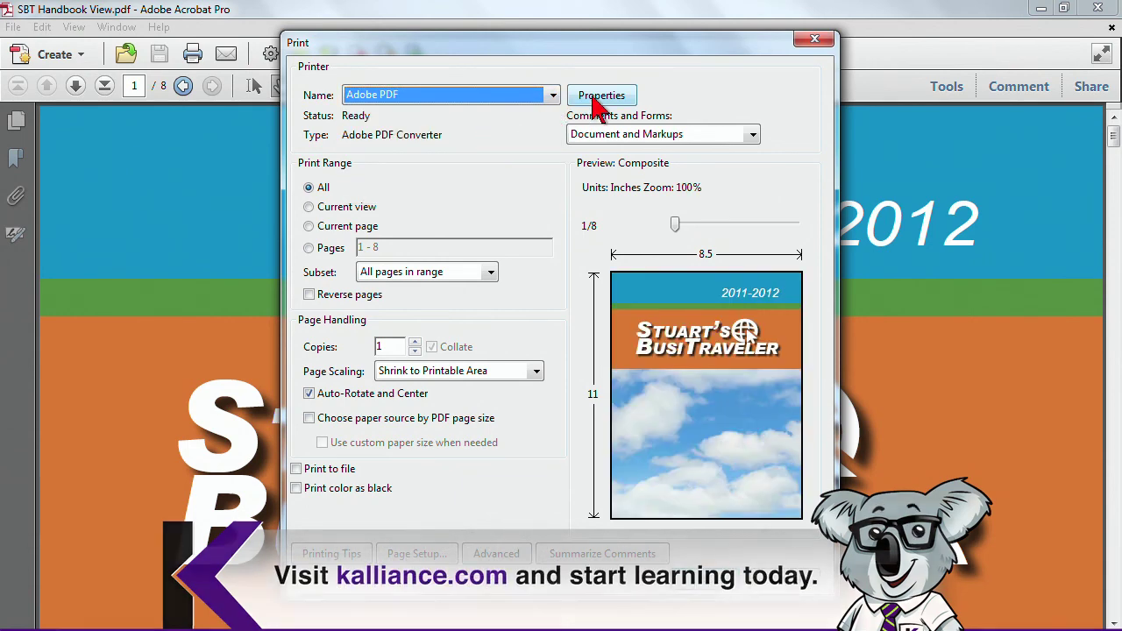
In the Adobe PDF printer properties, try the High Quality Print and Press Quality conversion presets and read their descriptions
{"action": "left_click", "coordinate": [593, 98]}
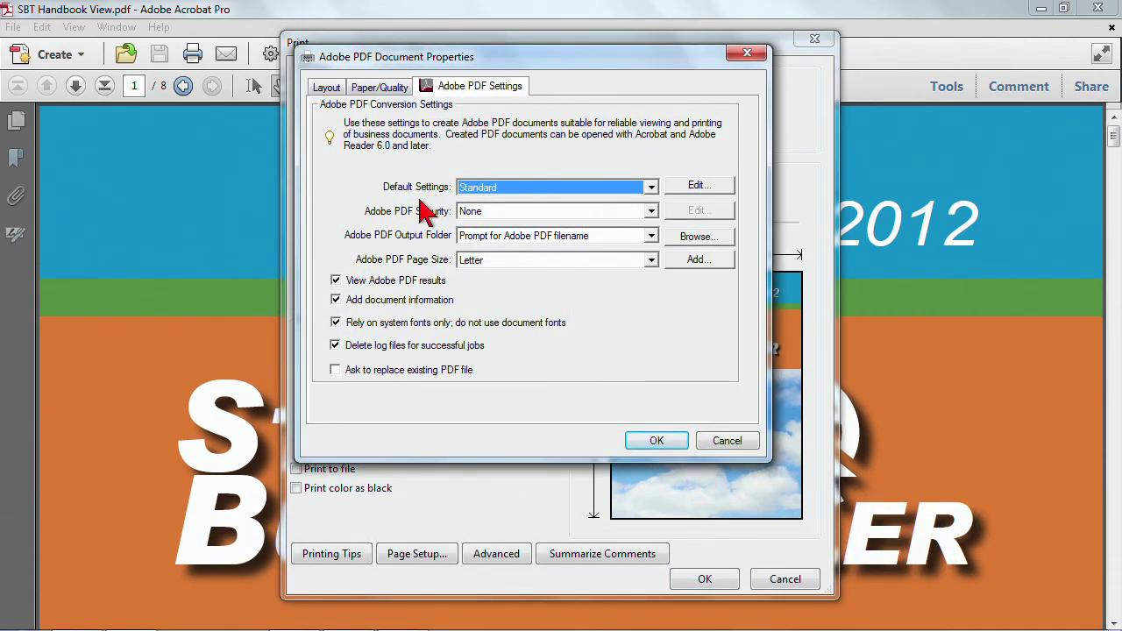
{"action": "left_click", "coordinate": [651, 189]}
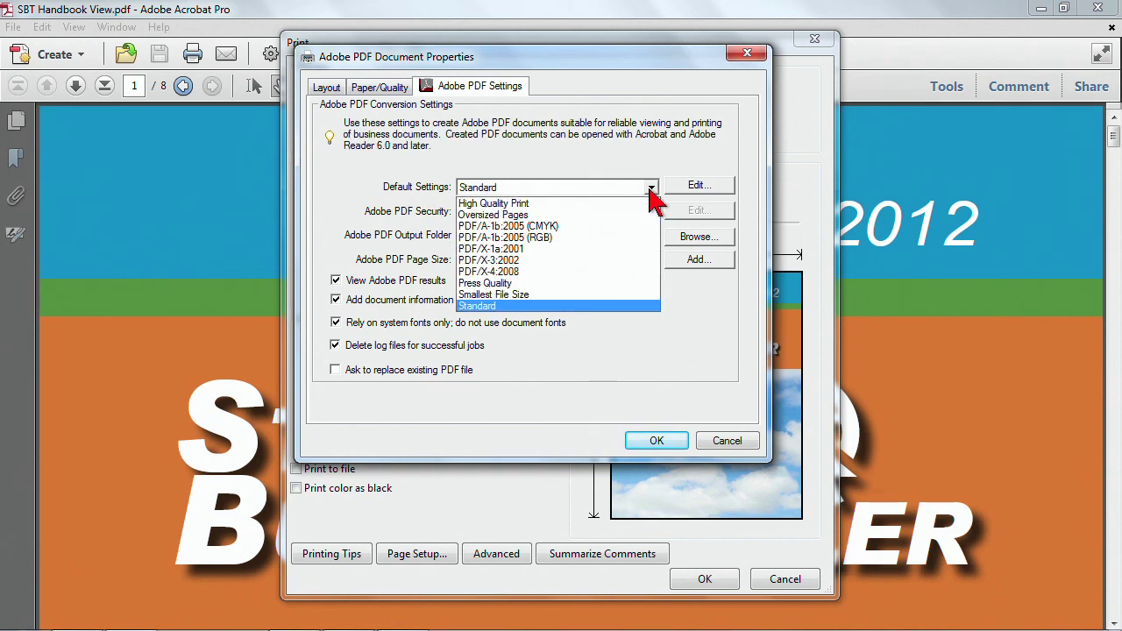
{"action": "left_click", "coordinate": [594, 204]}
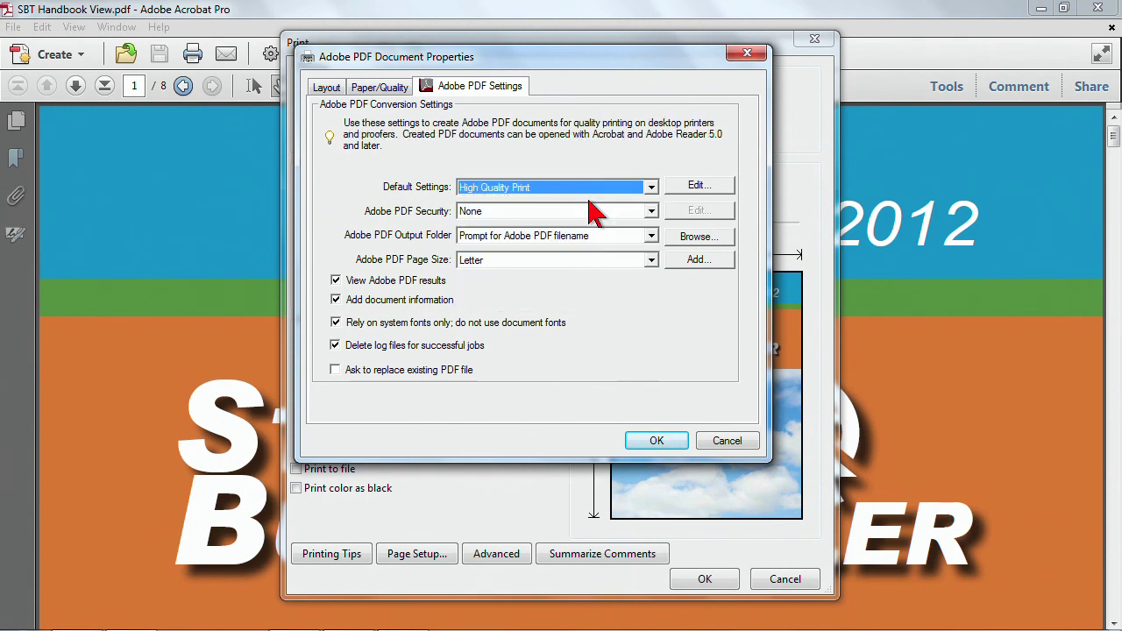
{"action": "left_click", "coordinate": [651, 189]}
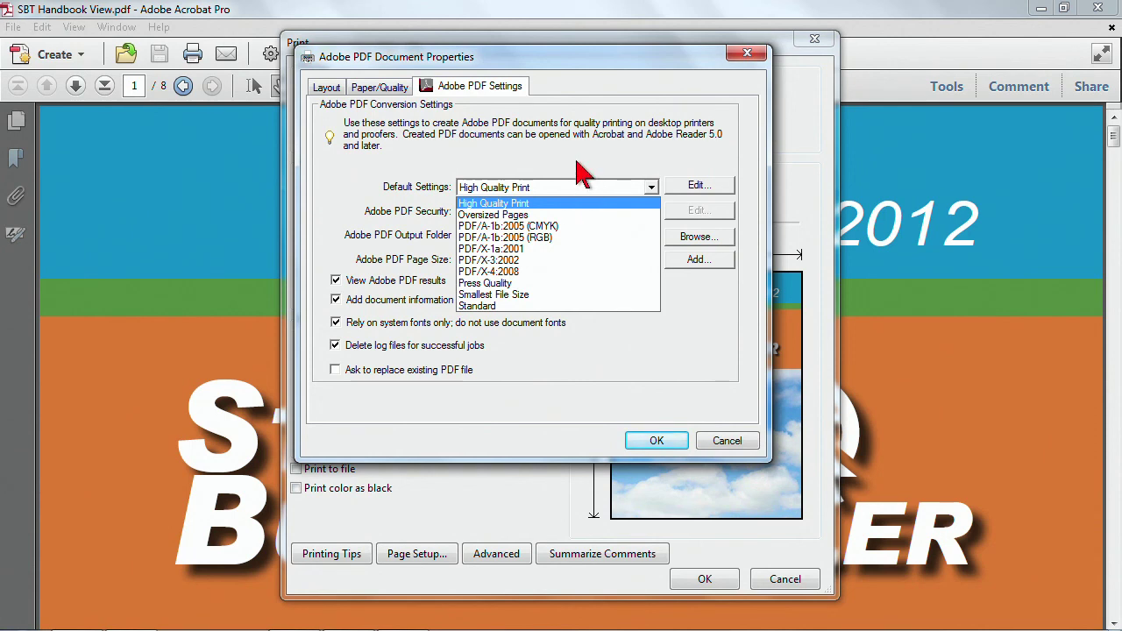
{"action": "left_click", "coordinate": [513, 283]}
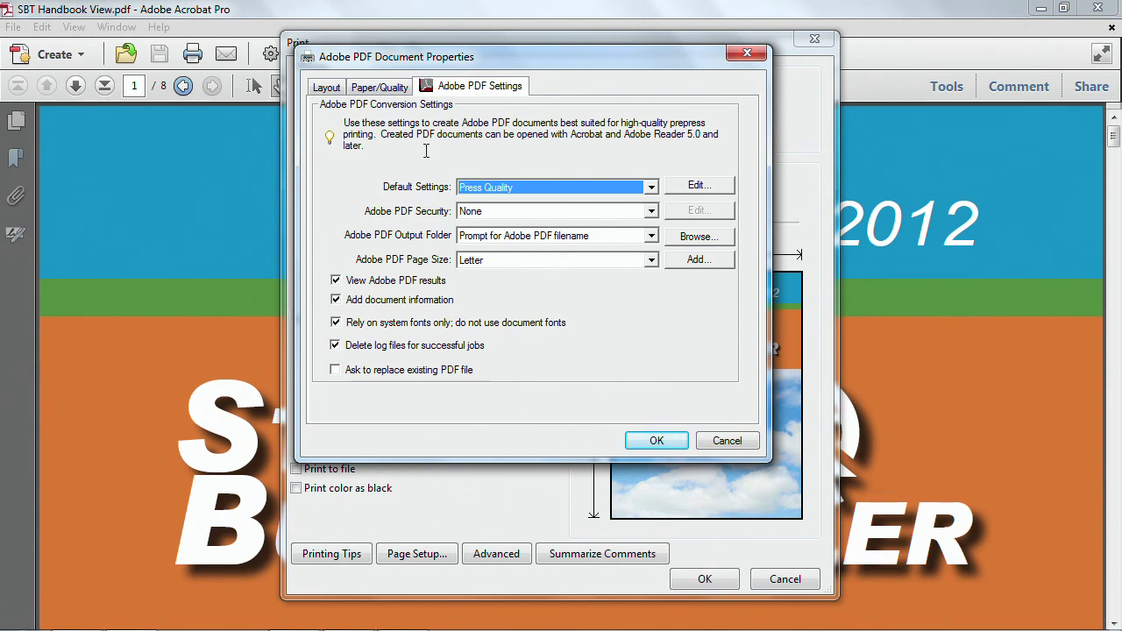
Try the PDF/A-1b:2005 (CMYK) conversion preset and return the default settings to Standard
{"action": "left_click", "coordinate": [650, 188]}
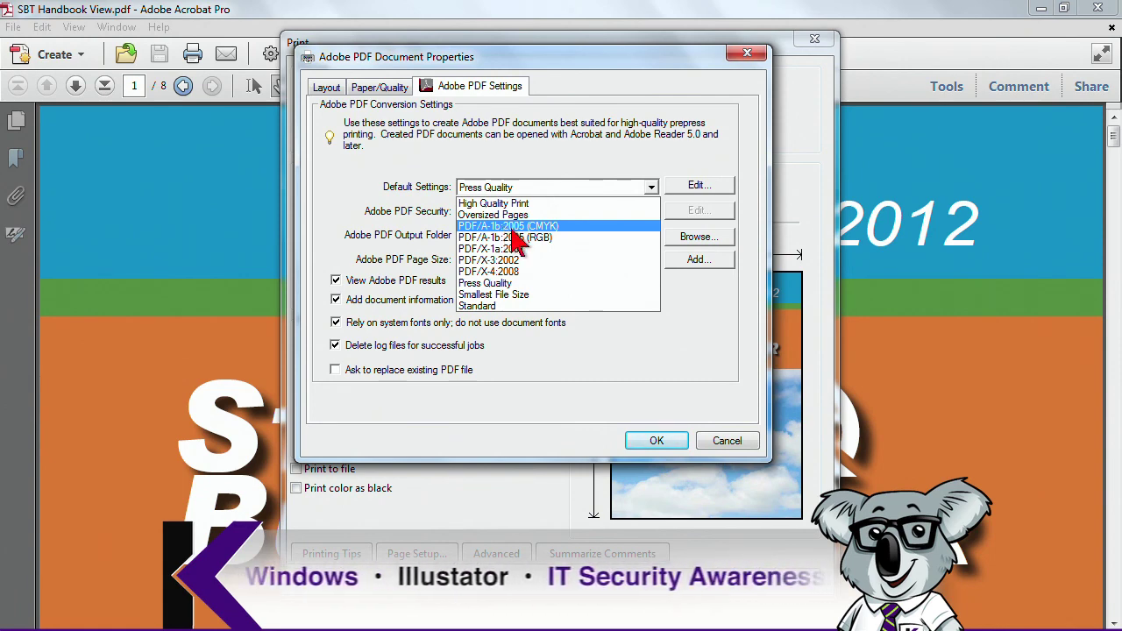
{"action": "left_click", "coordinate": [511, 228]}
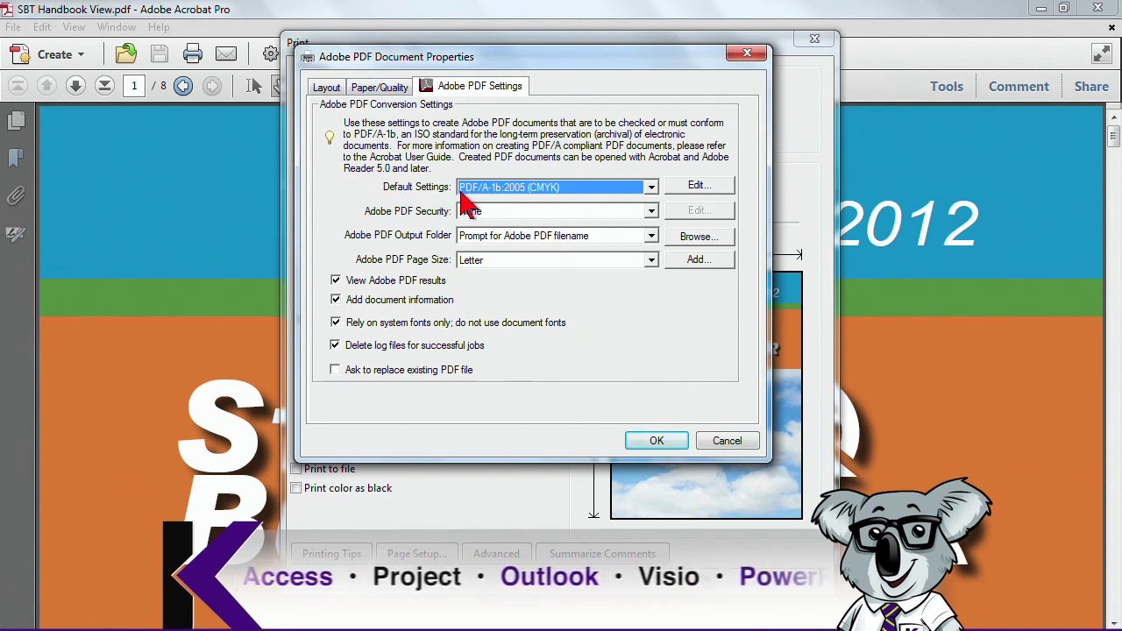
{"action": "left_click", "coordinate": [651, 187]}
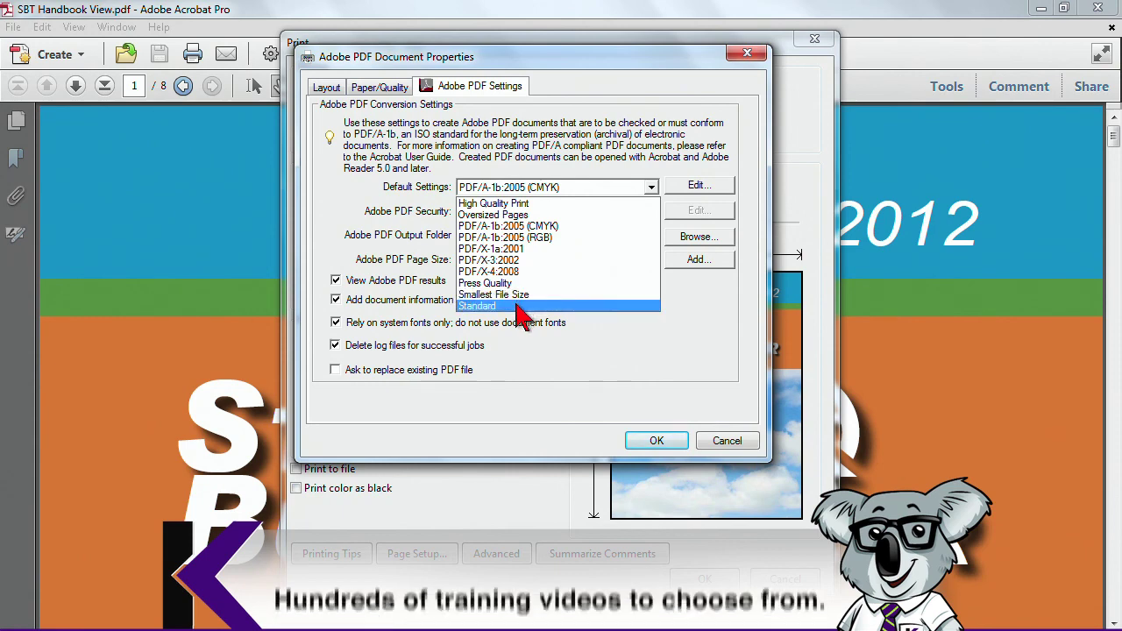
{"action": "left_click", "coordinate": [517, 306]}
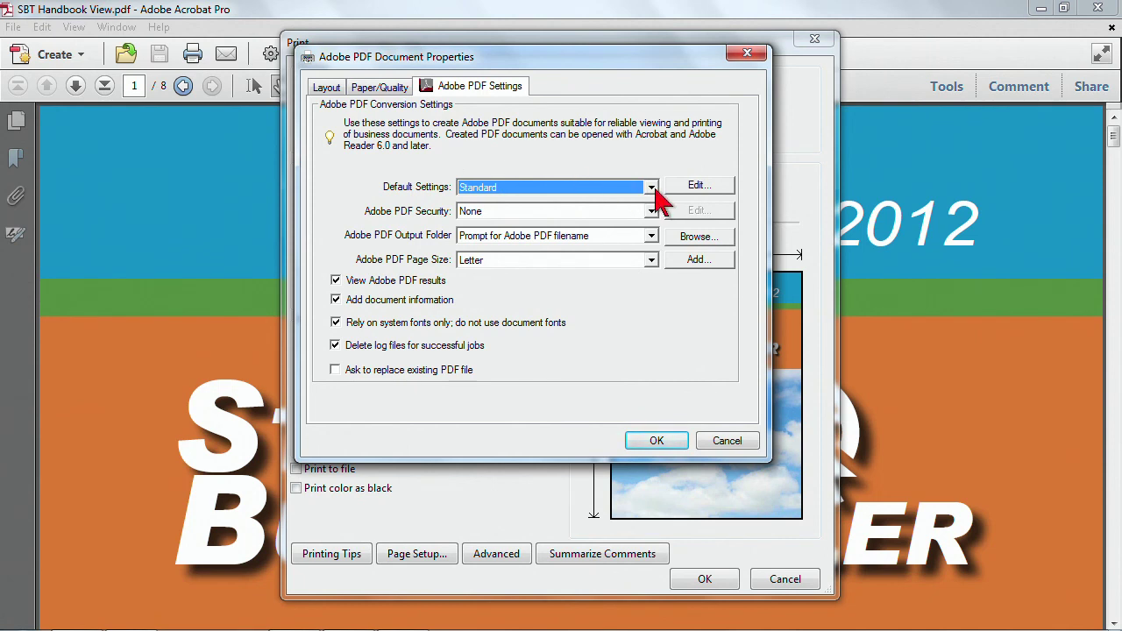
Try the Smallest File Size conversion preset and discard the changes to the Adobe PDF printer properties
{"action": "left_click", "coordinate": [653, 188]}
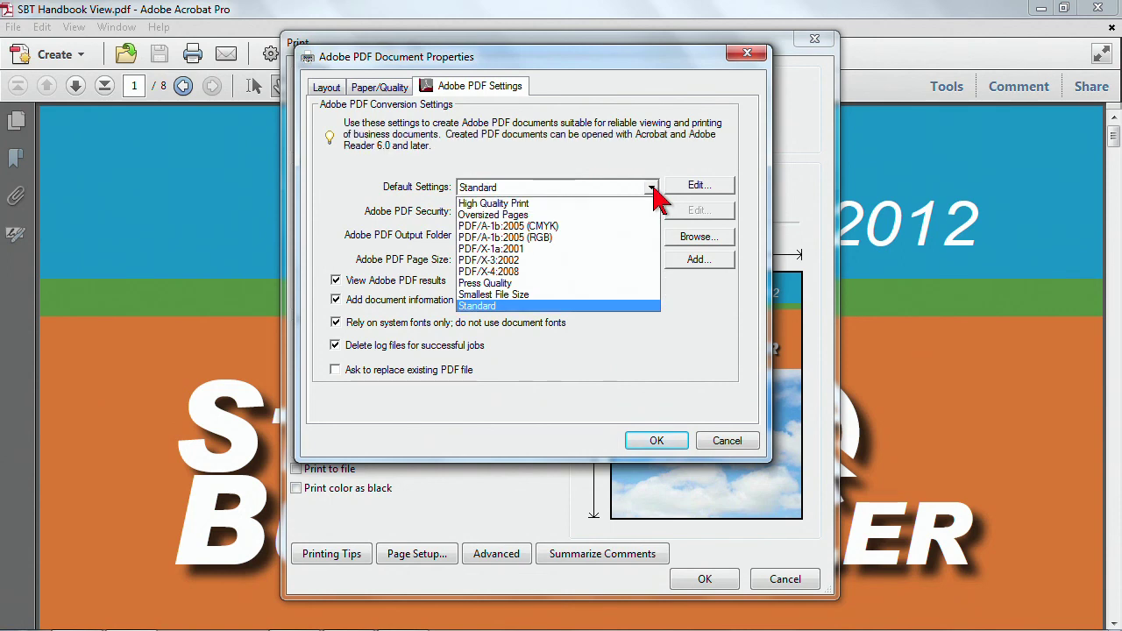
{"action": "left_click", "coordinate": [483, 296]}
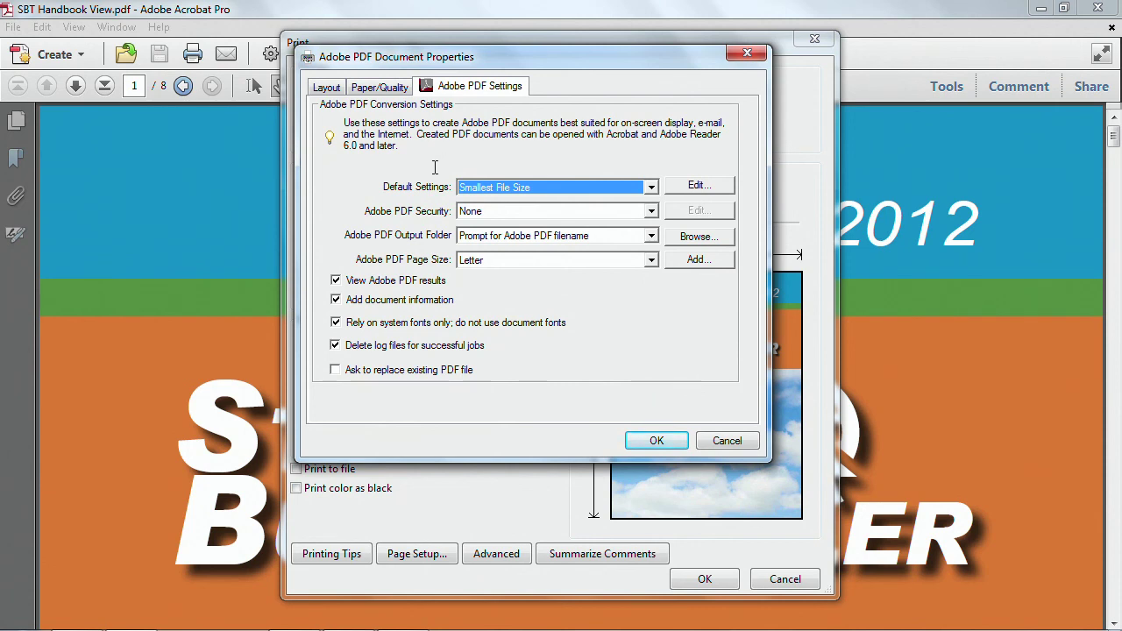
{"action": "left_click", "coordinate": [650, 187]}
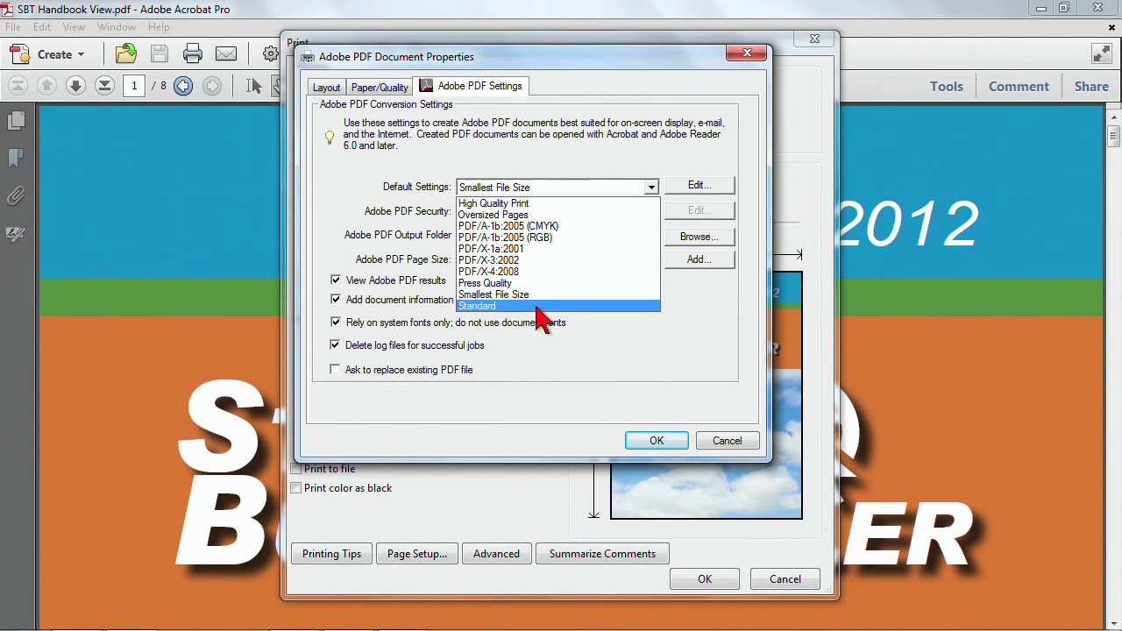
{"action": "left_click", "coordinate": [735, 443]}
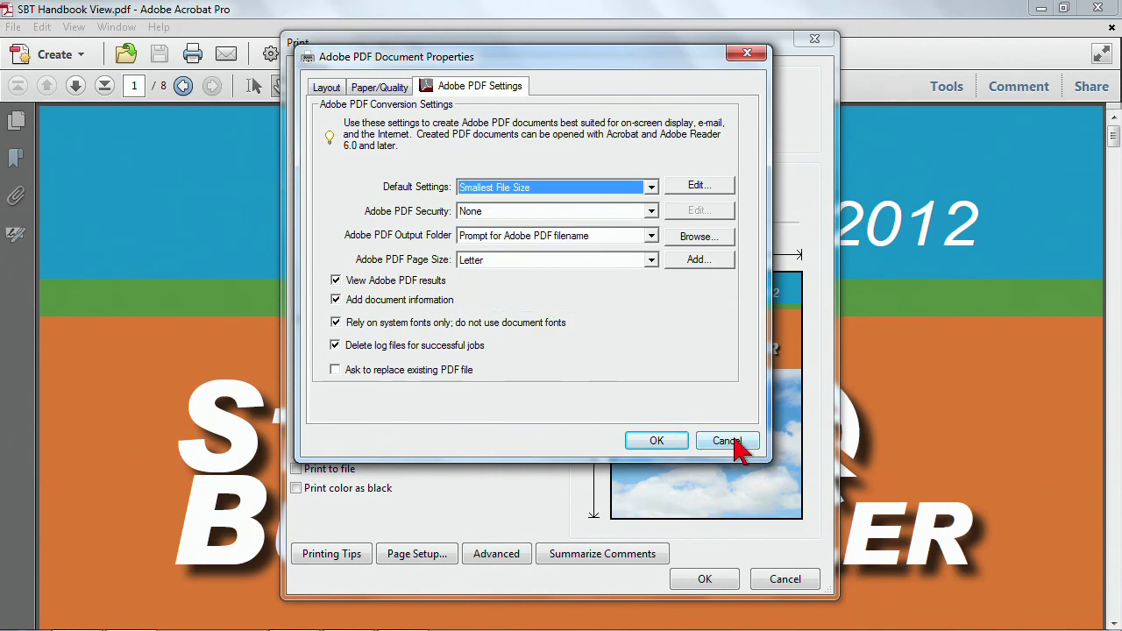
{"action": "left_click", "coordinate": [732, 444]}
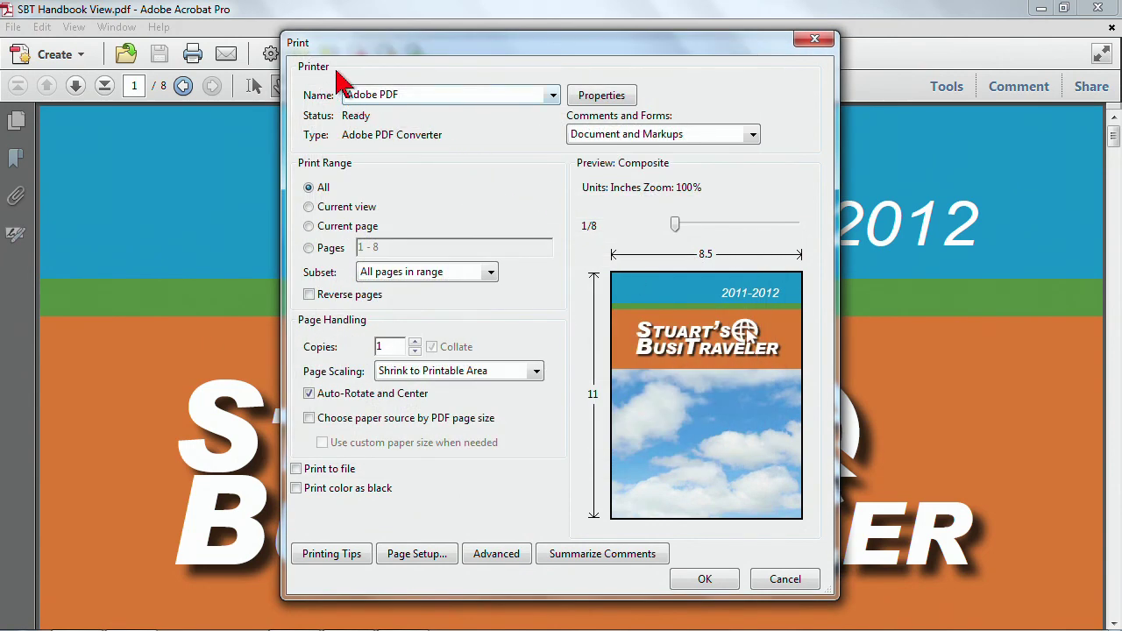
Examine the Standard preset's general, image and standards-compliance settings in the Adobe PDF printer properties, and leave the preset editor without saving
{"action": "left_click", "coordinate": [593, 96]}
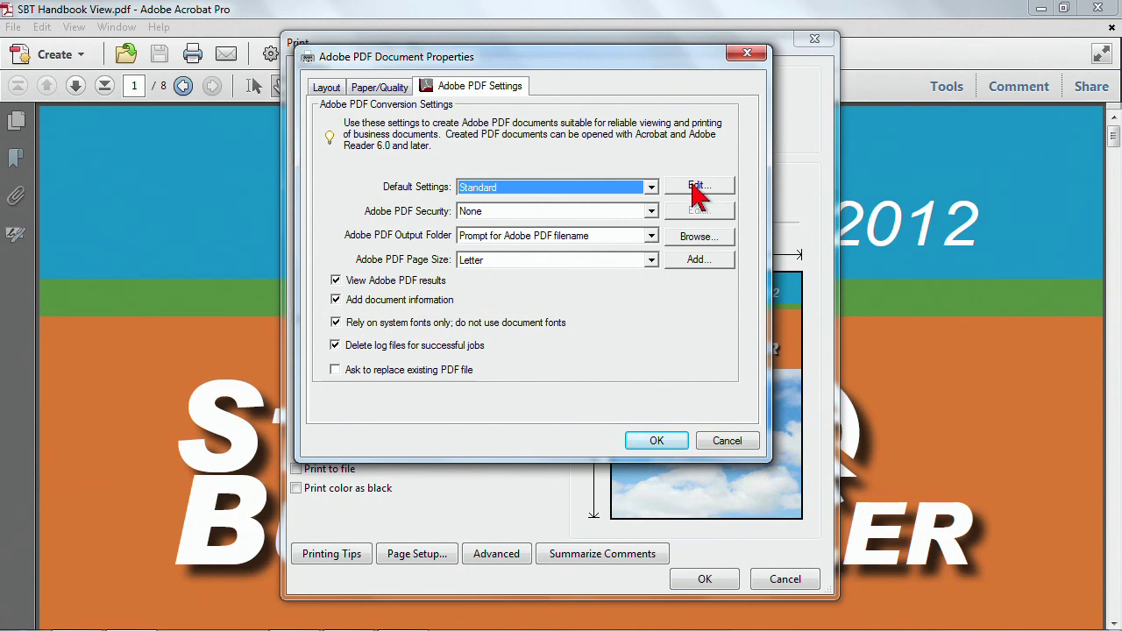
{"action": "left_click", "coordinate": [697, 190]}
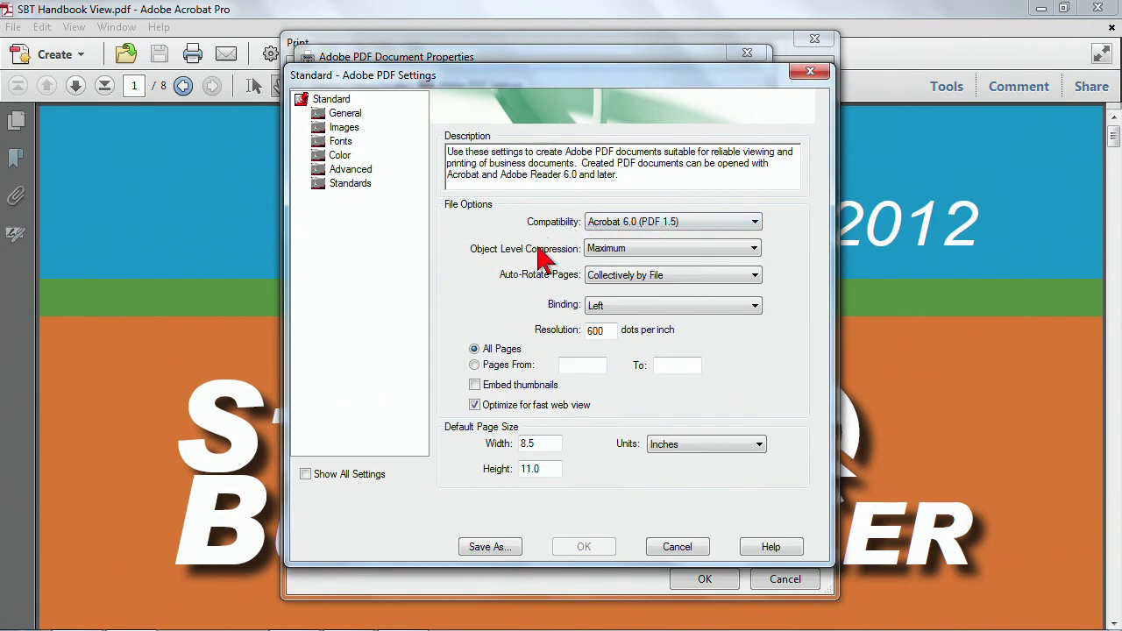
{"action": "left_click", "coordinate": [341, 127]}
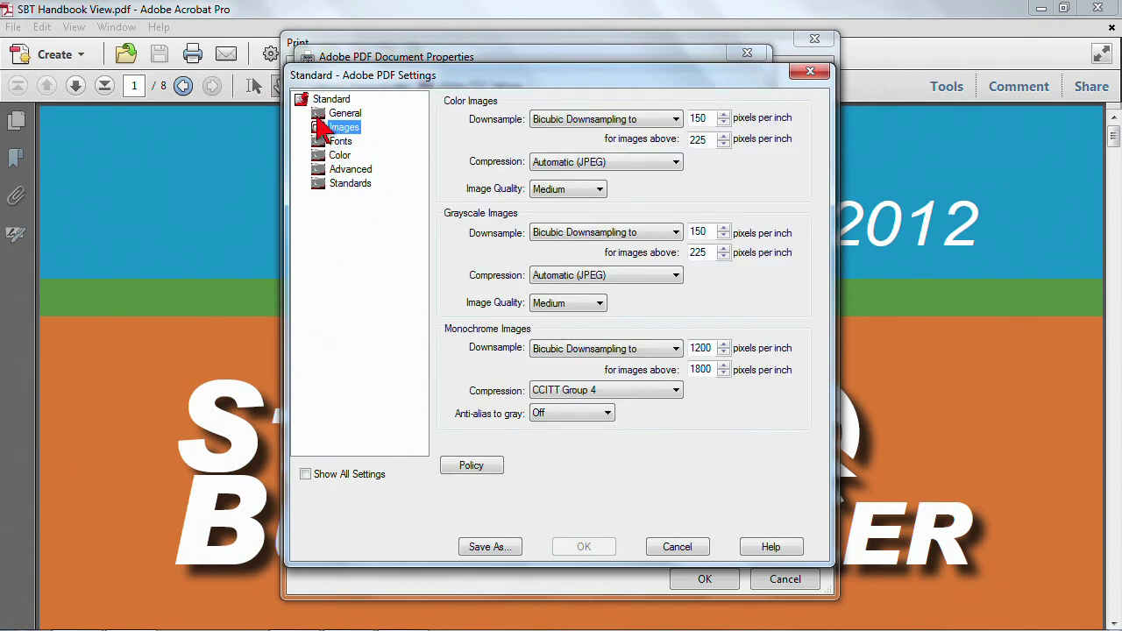
{"action": "left_click", "coordinate": [321, 189]}
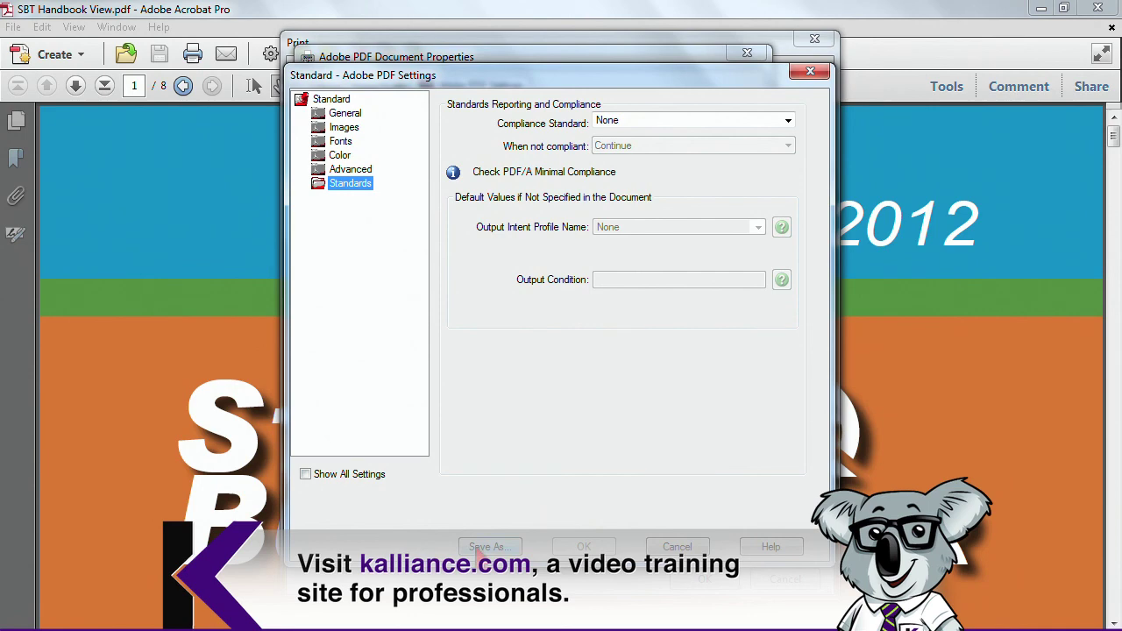
{"action": "left_click", "coordinate": [770, 546]}
{"action": "left_click", "coordinate": [623, 54]}
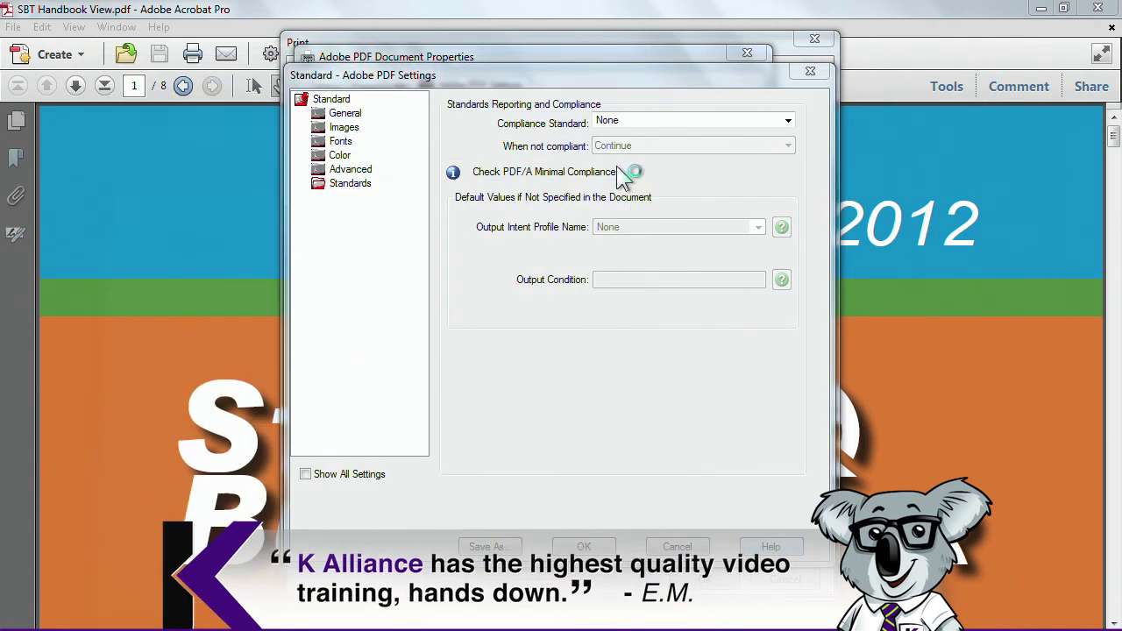
{"action": "left_click", "coordinate": [674, 547]}
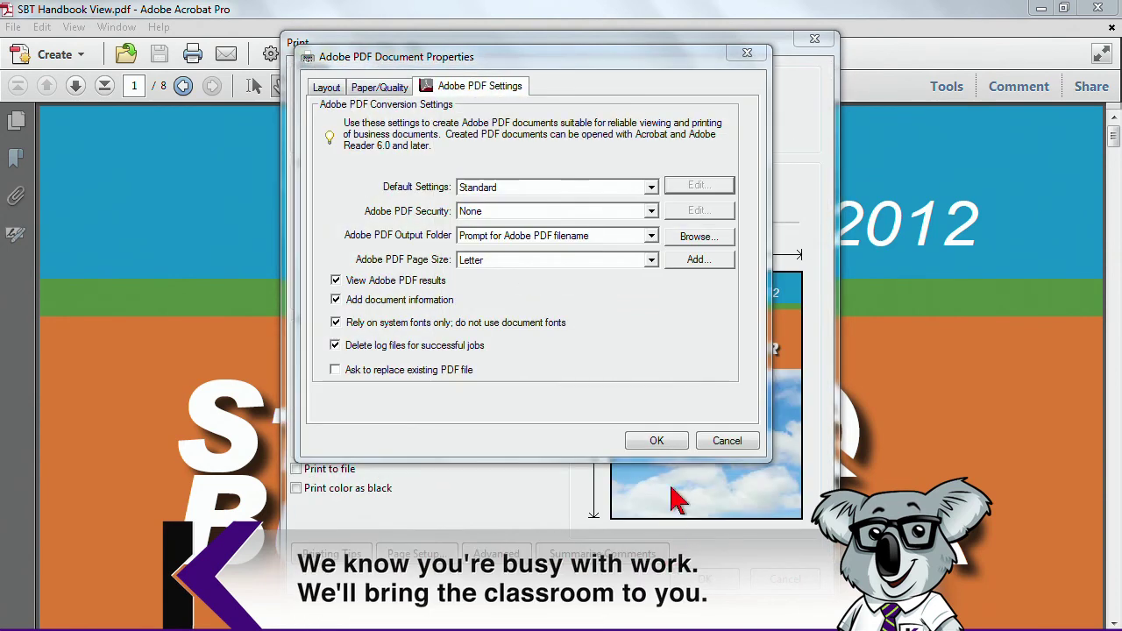
Review the list of default conversion presets and cancel the Adobe PDF printer properties
{"action": "left_click", "coordinate": [651, 187]}
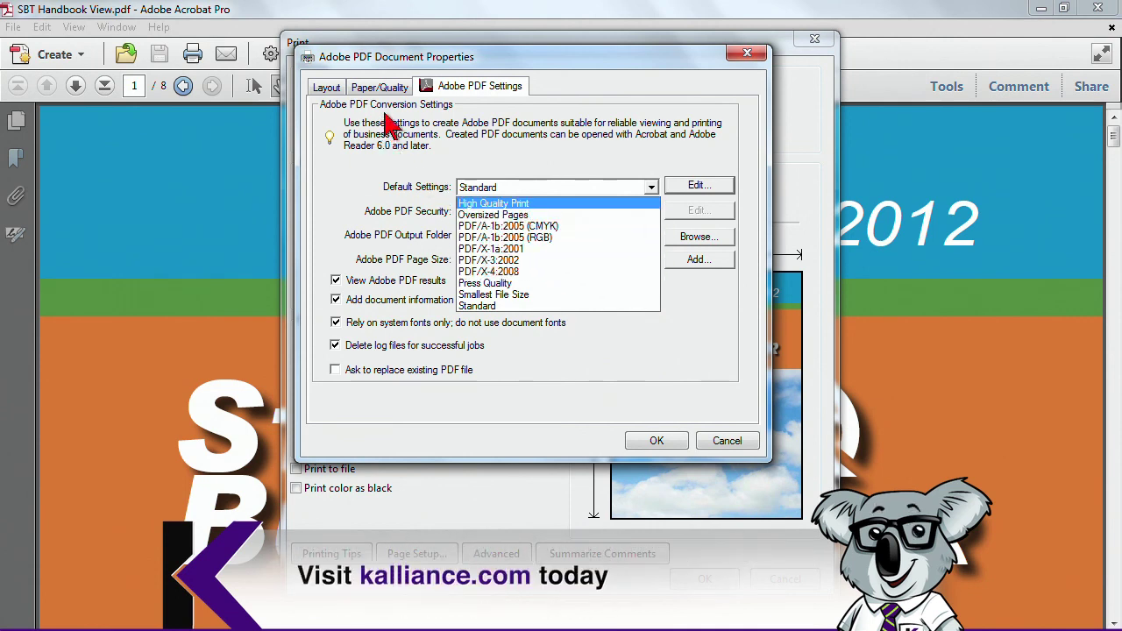
{"action": "left_click", "coordinate": [730, 442]}
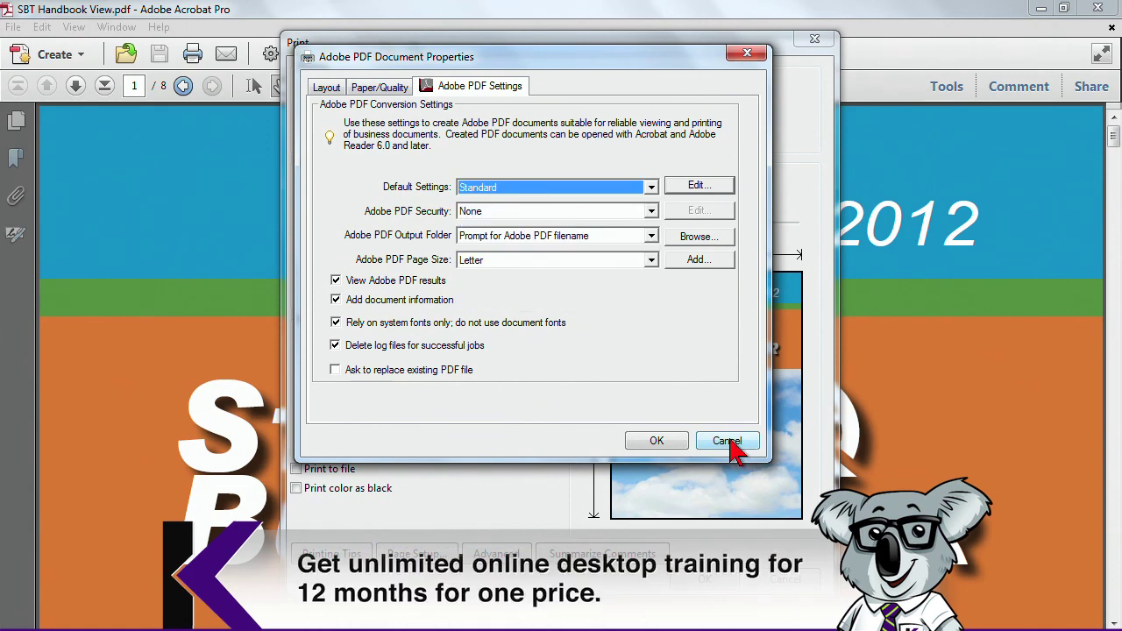
{"action": "left_click", "coordinate": [729, 440]}
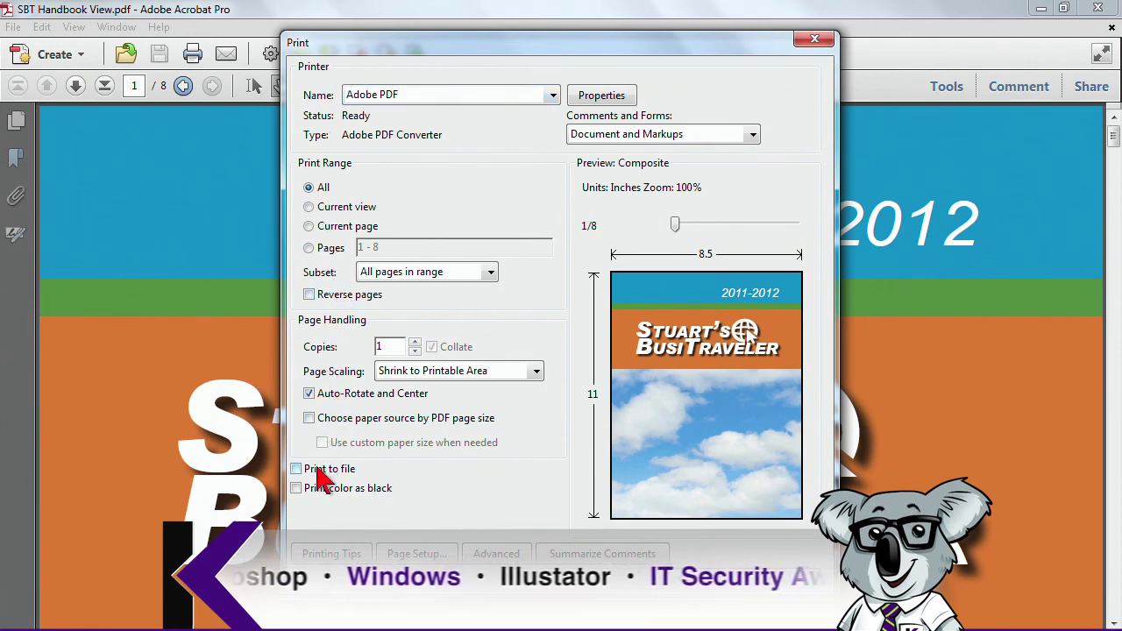
Set the print range to pages 1 - 8, odd pages only, with color printed as black, and accept the Standard Adobe PDF properties
{"action": "left_click", "coordinate": [310, 248]}
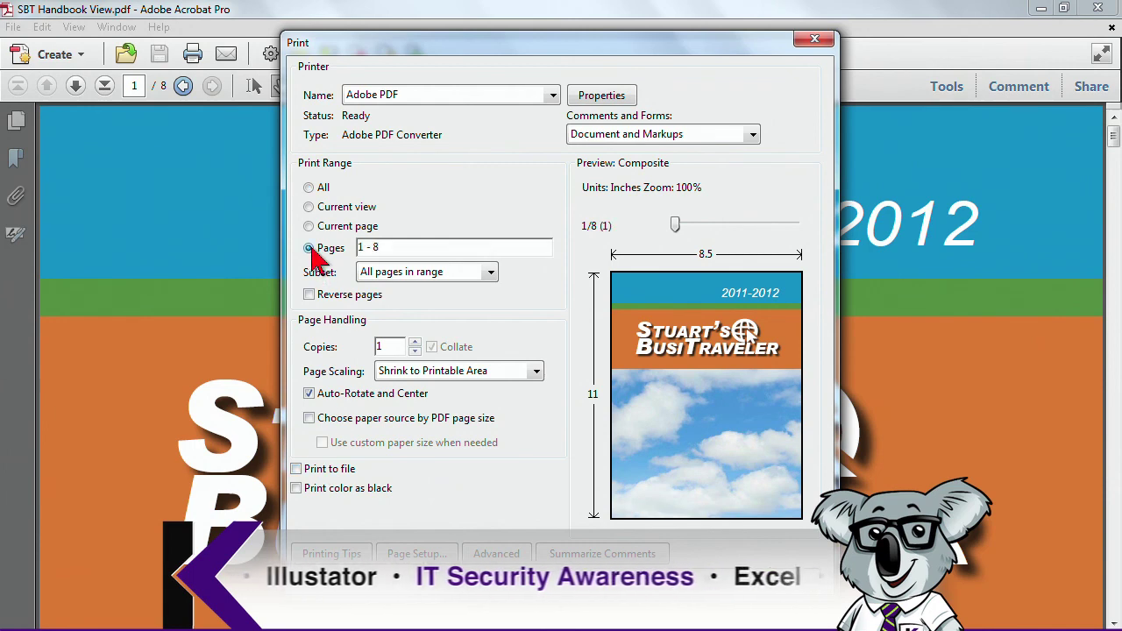
{"action": "left_click", "coordinate": [489, 272]}
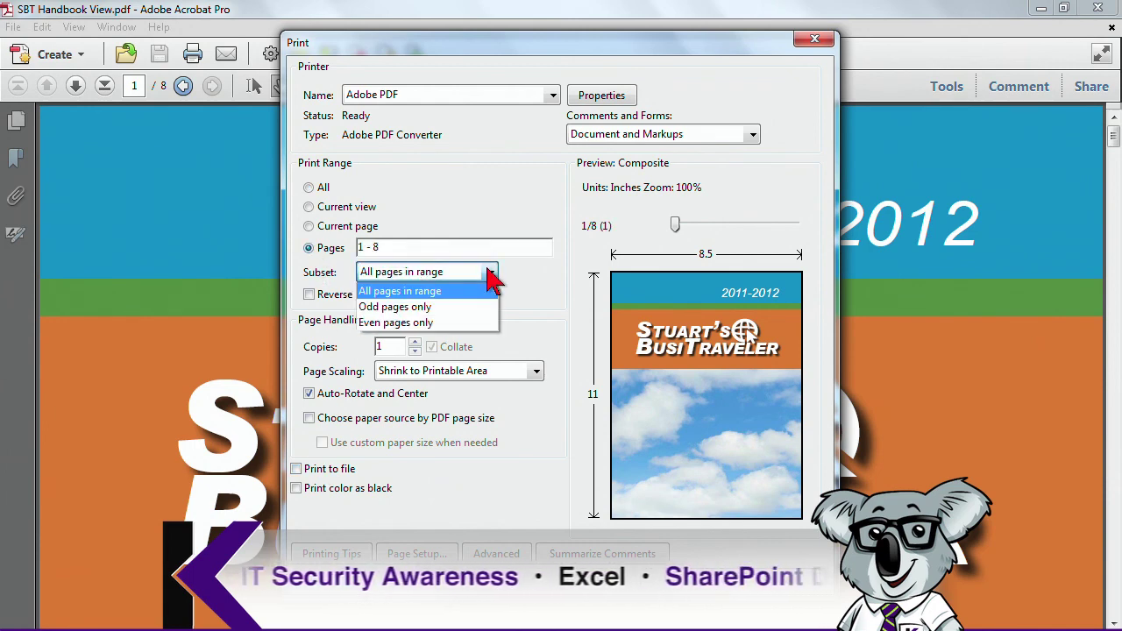
{"action": "left_click", "coordinate": [460, 308]}
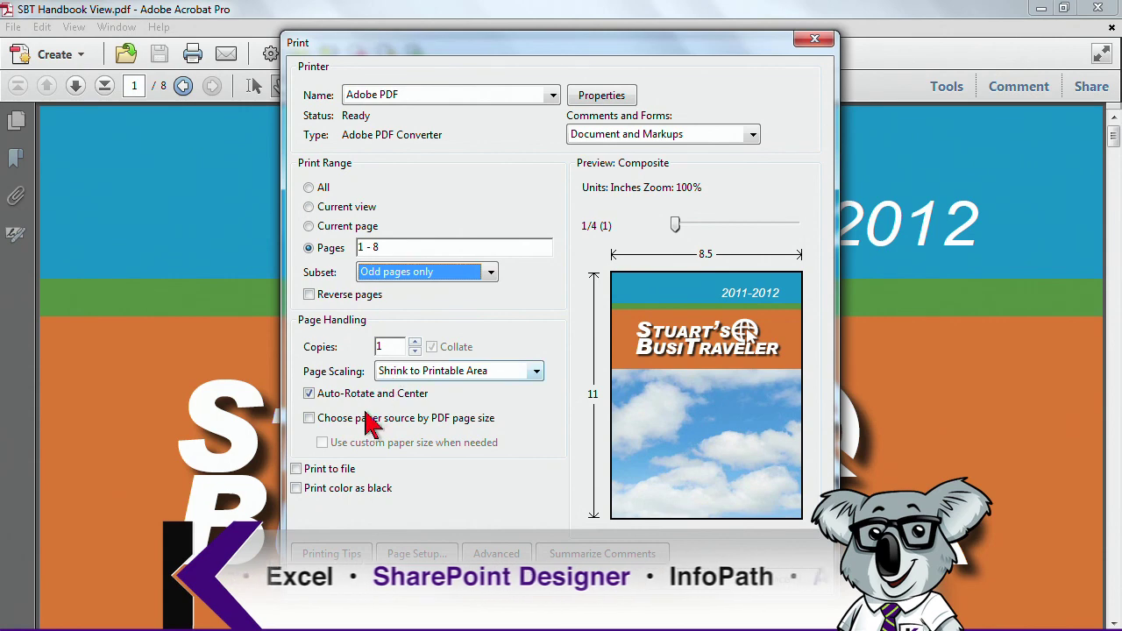
{"action": "left_click", "coordinate": [296, 489]}
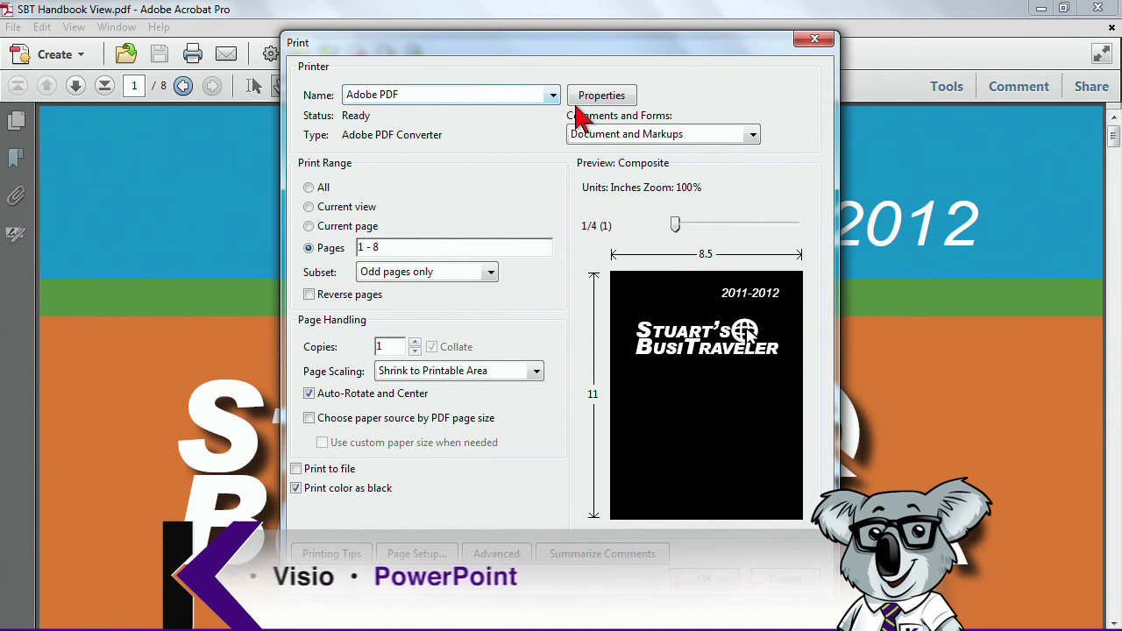
{"action": "left_click", "coordinate": [605, 96]}
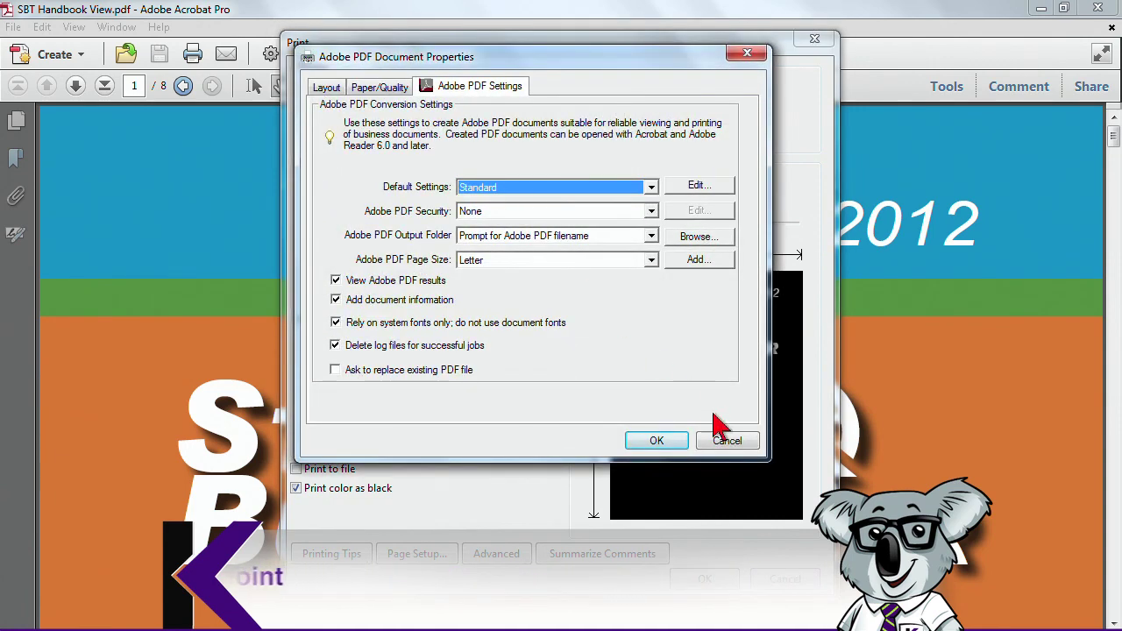
{"action": "left_click", "coordinate": [657, 441]}
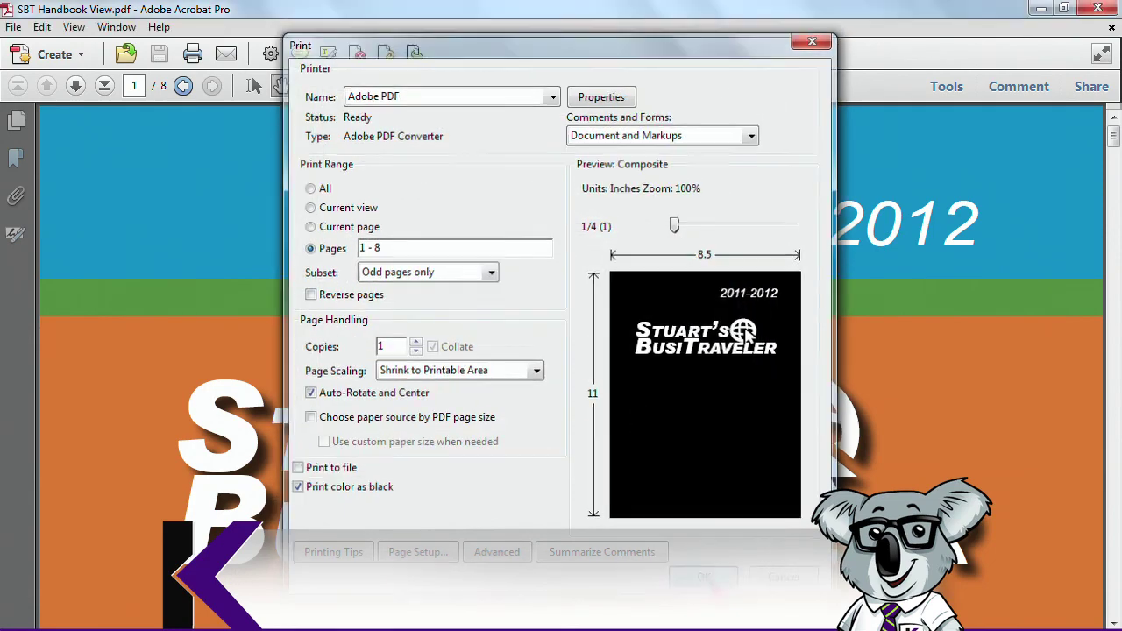
Print the handbook to a PDF named SBT Handbook View 2 in Documents and close the resulting file
{"action": "left_click", "coordinate": [703, 579]}
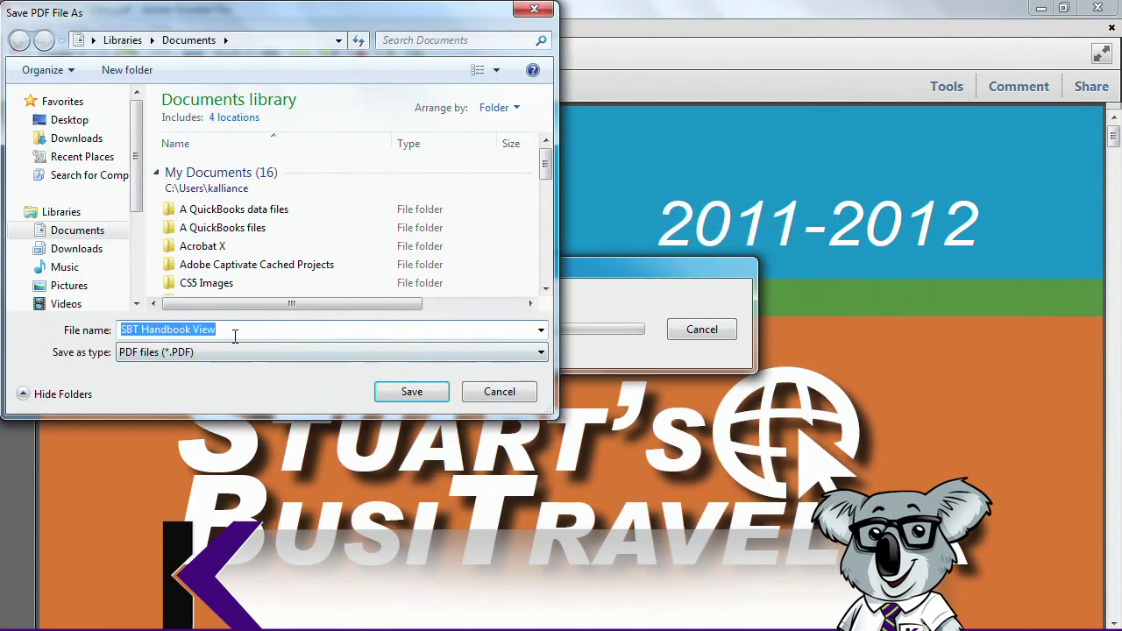
{"action": "left_click", "coordinate": [229, 329]}
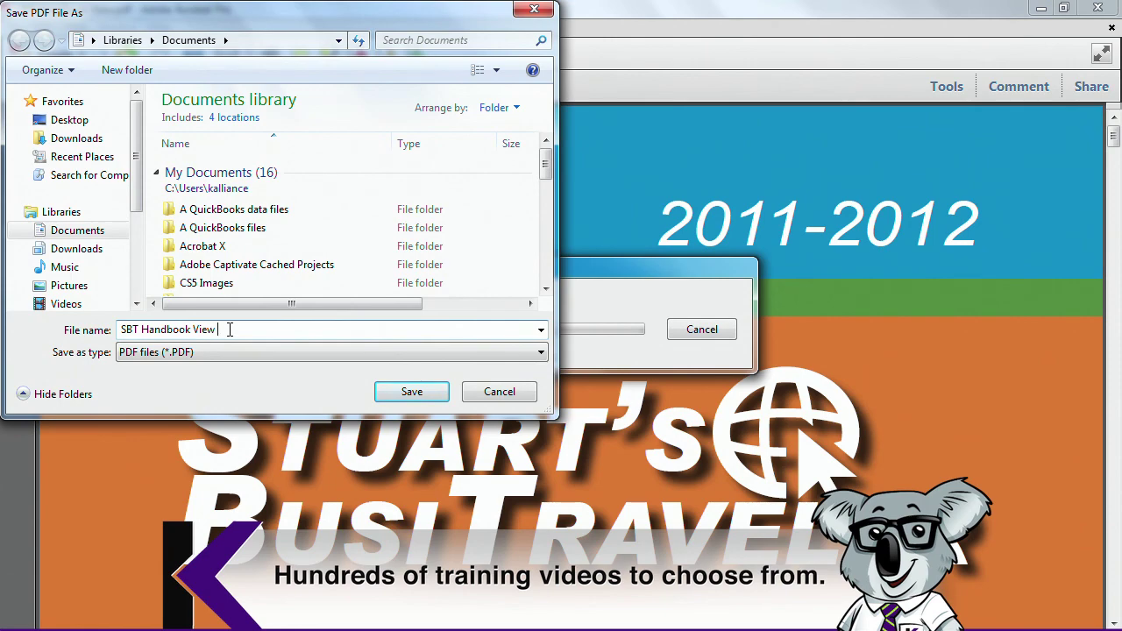
{"action": "left_click", "coordinate": [427, 395]}
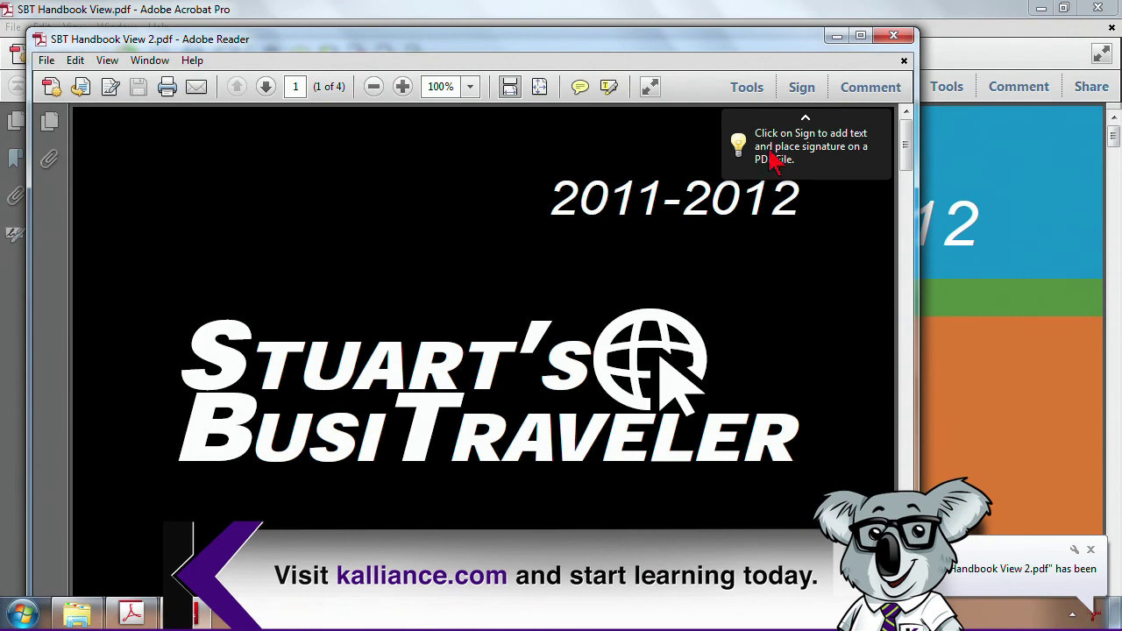
{"action": "left_click", "coordinate": [907, 41]}
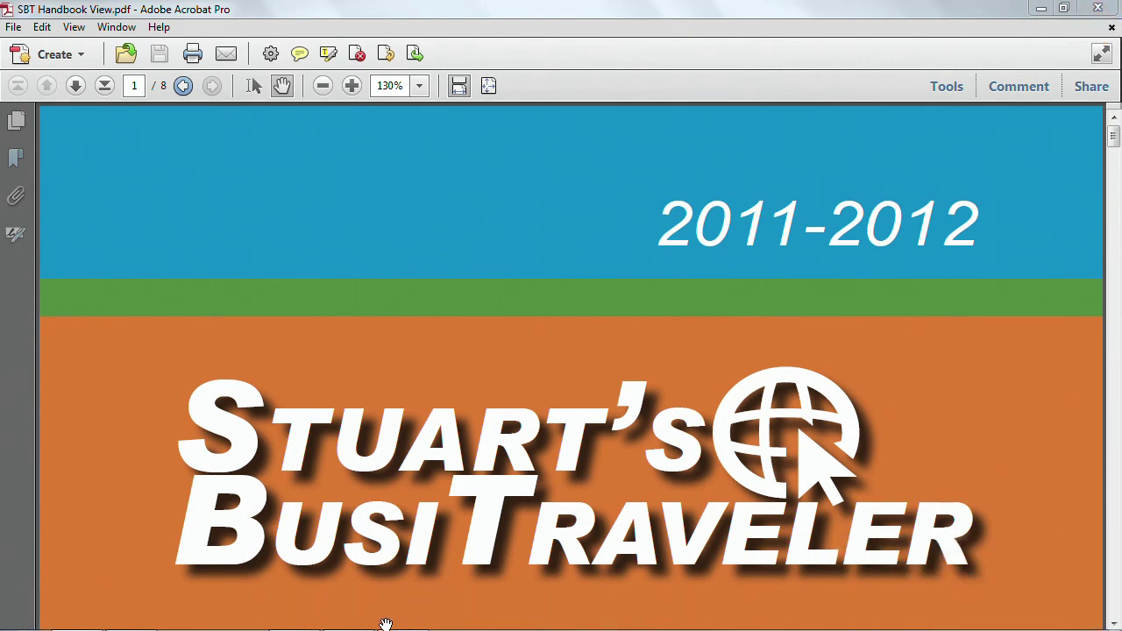
Switch to Word and review the printers available in the print settings for SBT Employee Benefits, keeping Adobe PDF
{"action": "mouse_move", "coordinate": [386, 624]}
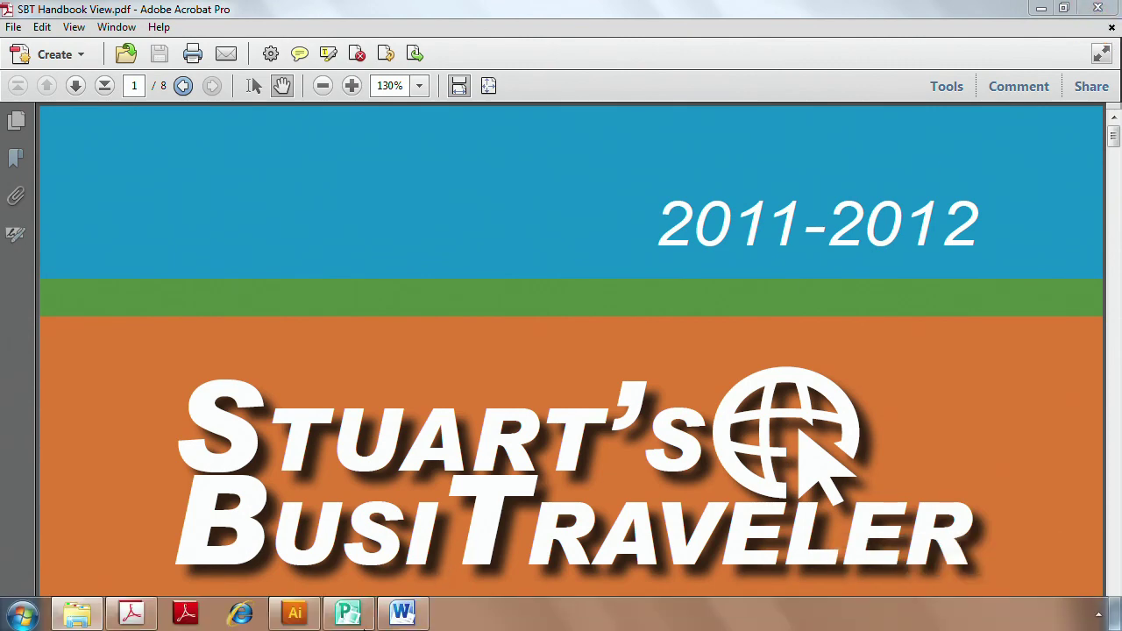
{"action": "left_click", "coordinate": [401, 614]}
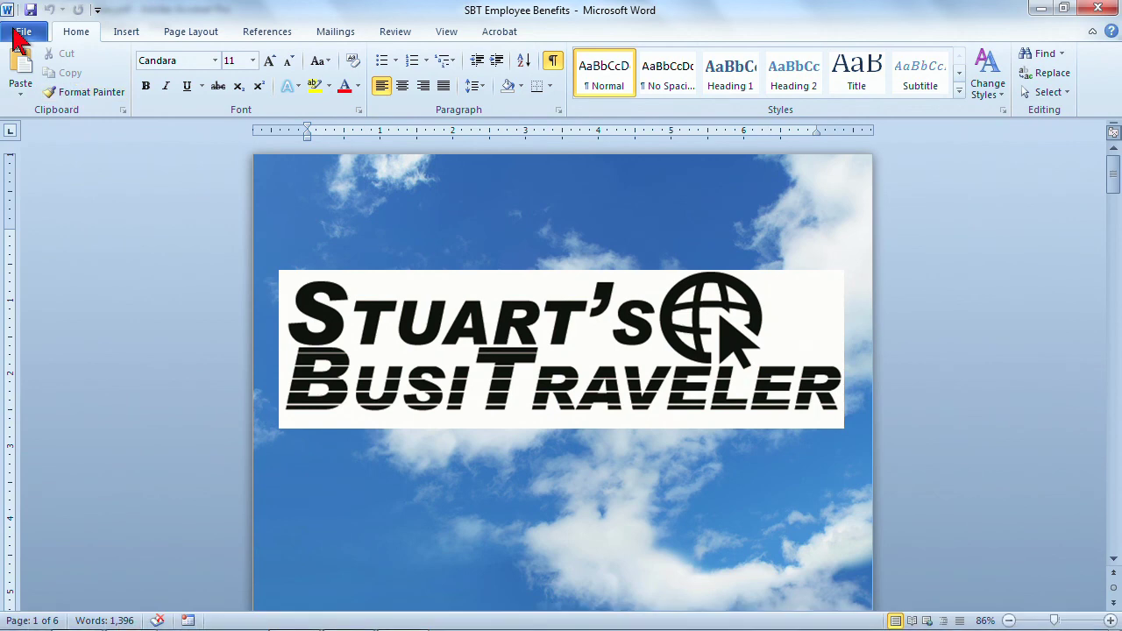
{"action": "left_click", "coordinate": [21, 33]}
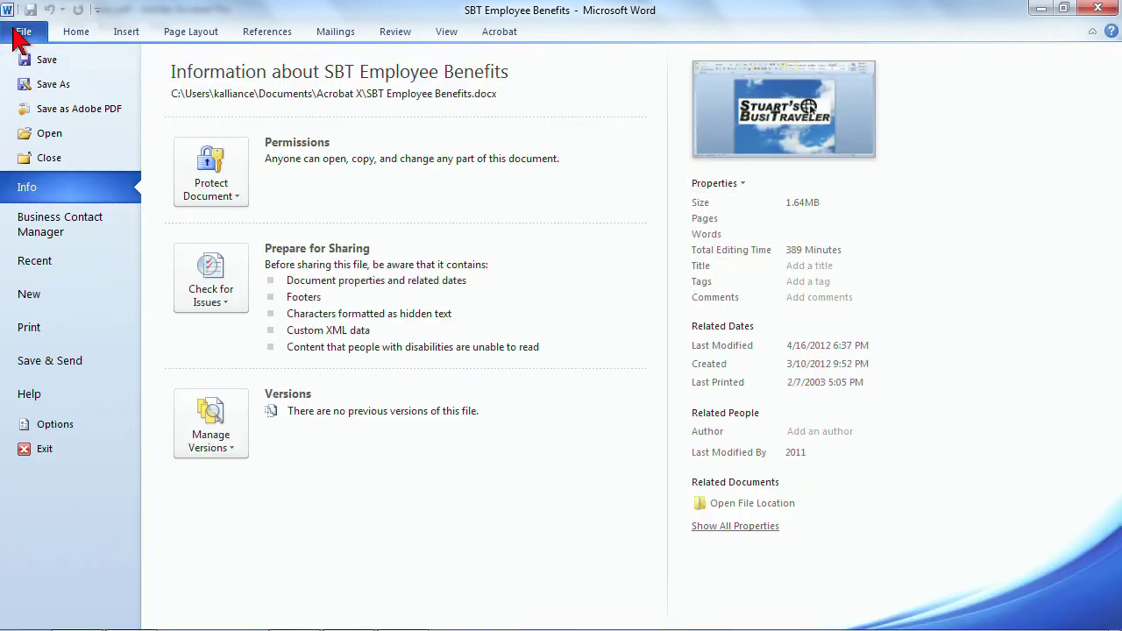
{"action": "left_click", "coordinate": [56, 332]}
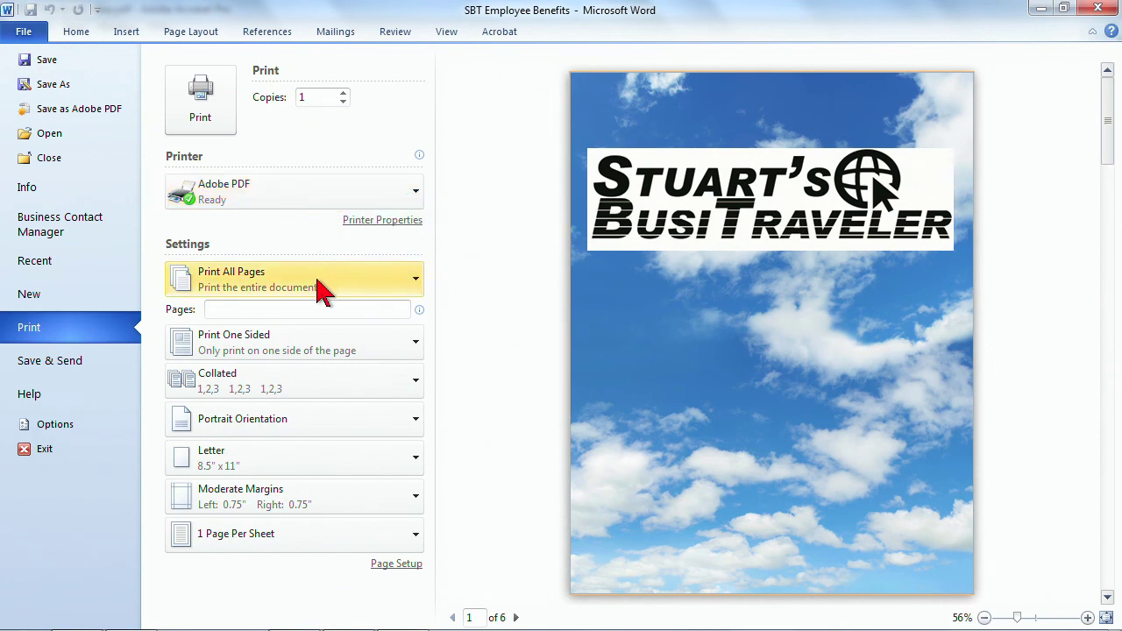
{"action": "left_click", "coordinate": [411, 199]}
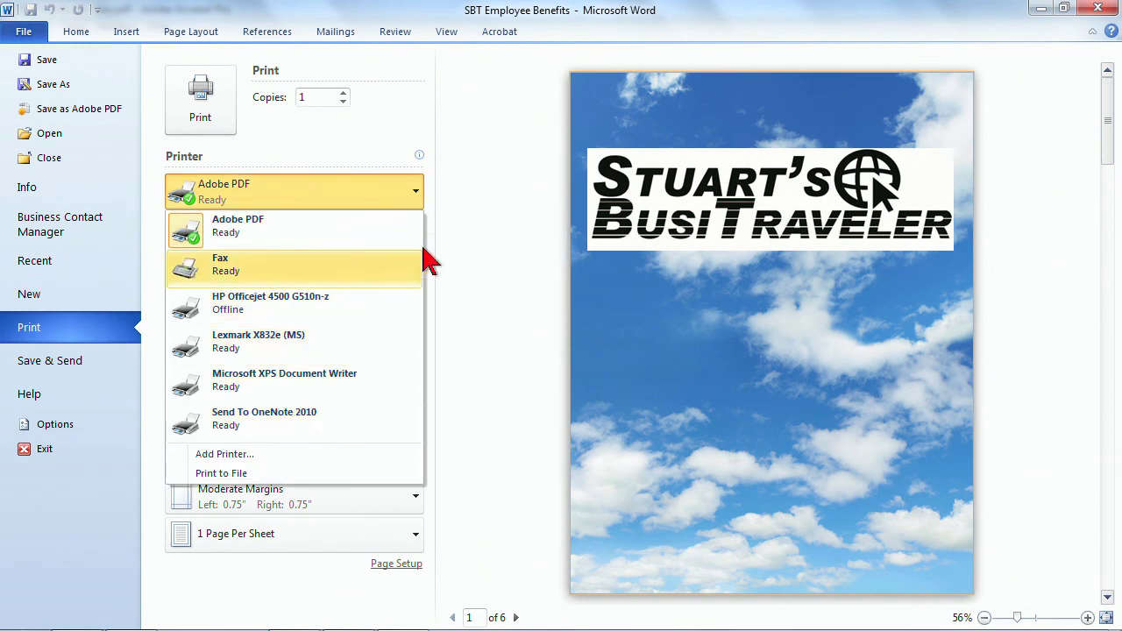
{"action": "left_click", "coordinate": [478, 221]}
Review the default conversion presets in the Adobe PDF printer properties for SBT Employee Benefits and accept the Standard preset
{"action": "left_click", "coordinate": [393, 222]}
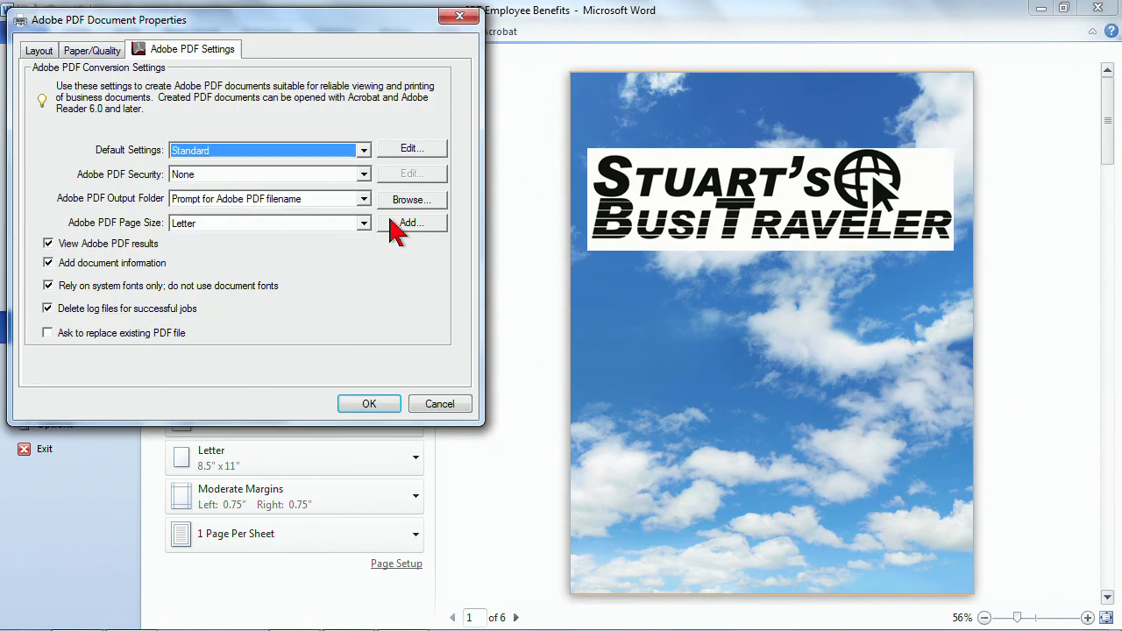
{"action": "left_click", "coordinate": [362, 149]}
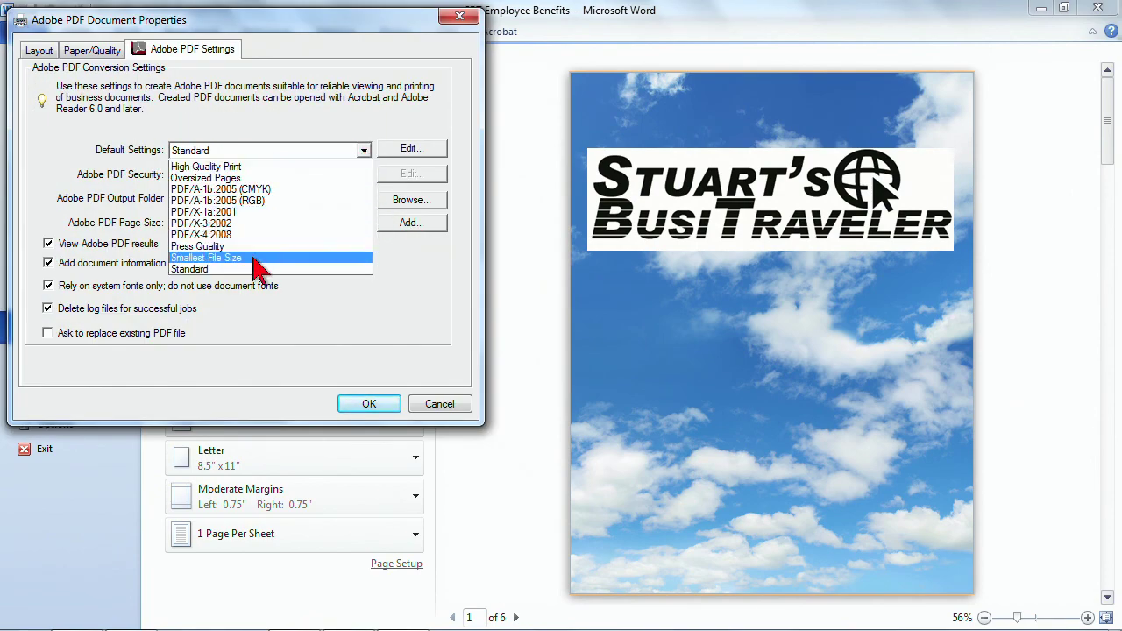
{"action": "left_click", "coordinate": [355, 114]}
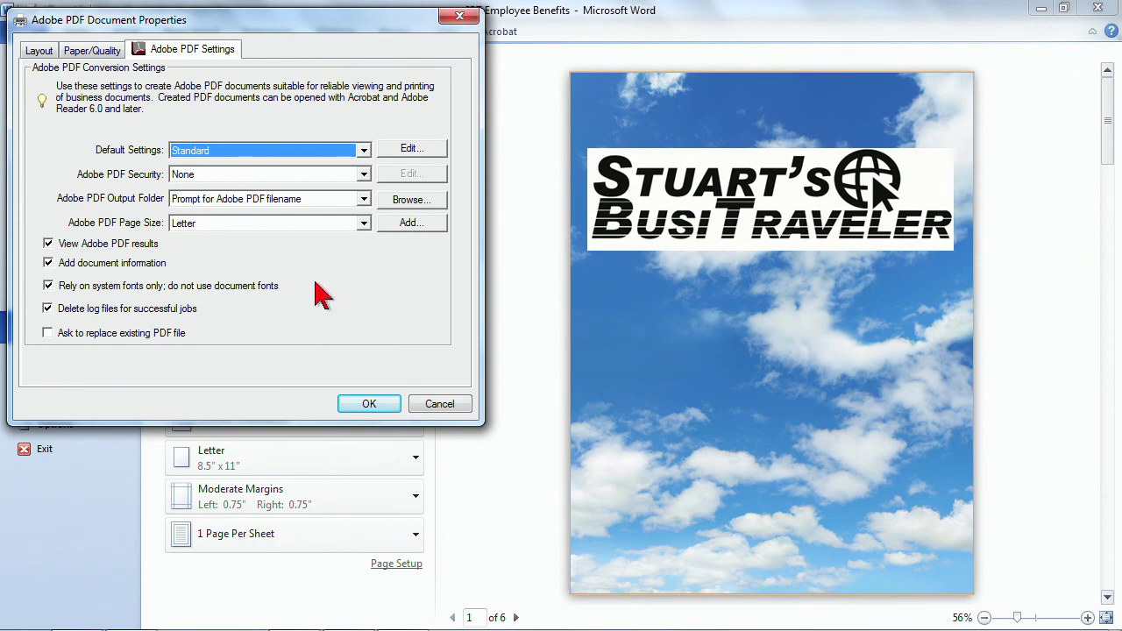
{"action": "left_click", "coordinate": [369, 405]}
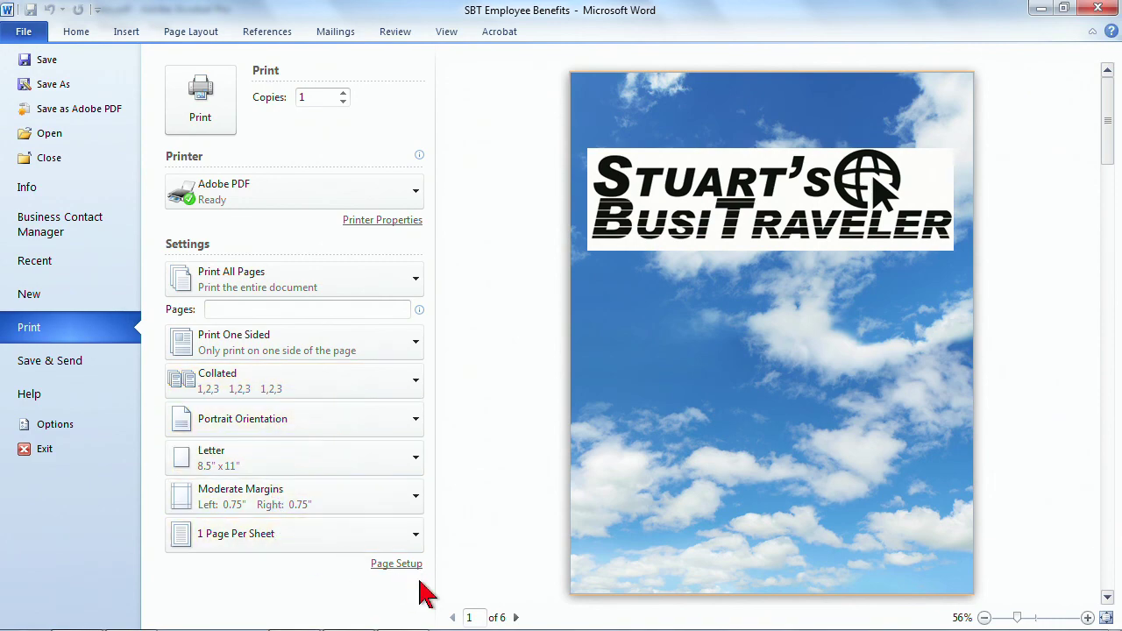
Switch to Publisher and view the print settings for the SBT Trifold publication
{"action": "mouse_move", "coordinate": [424, 624]}
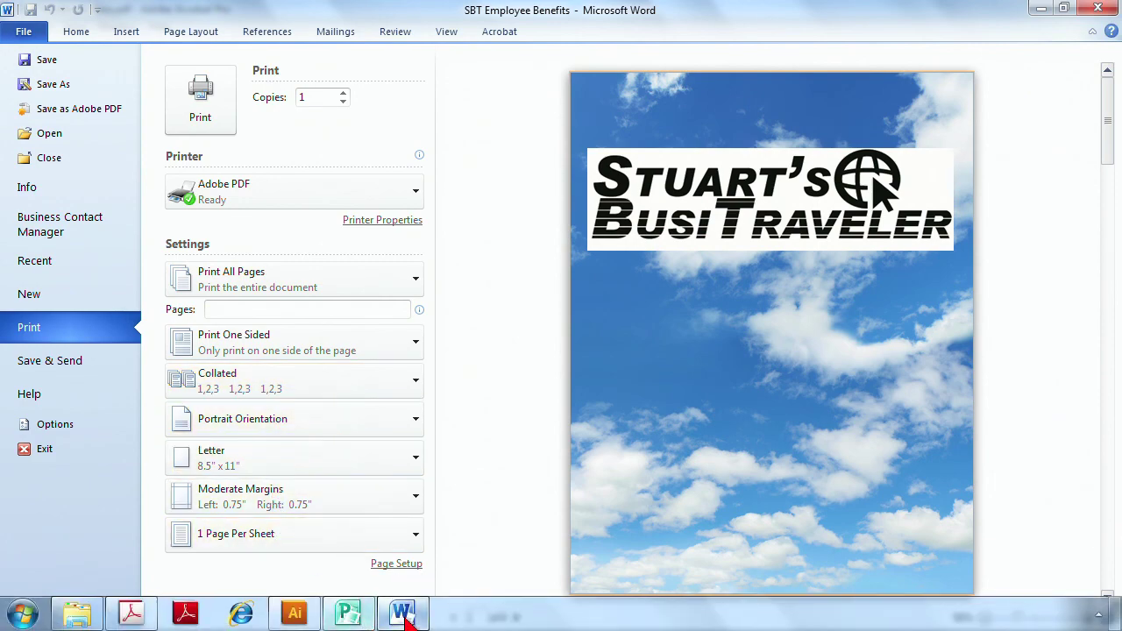
{"action": "left_click", "coordinate": [351, 615]}
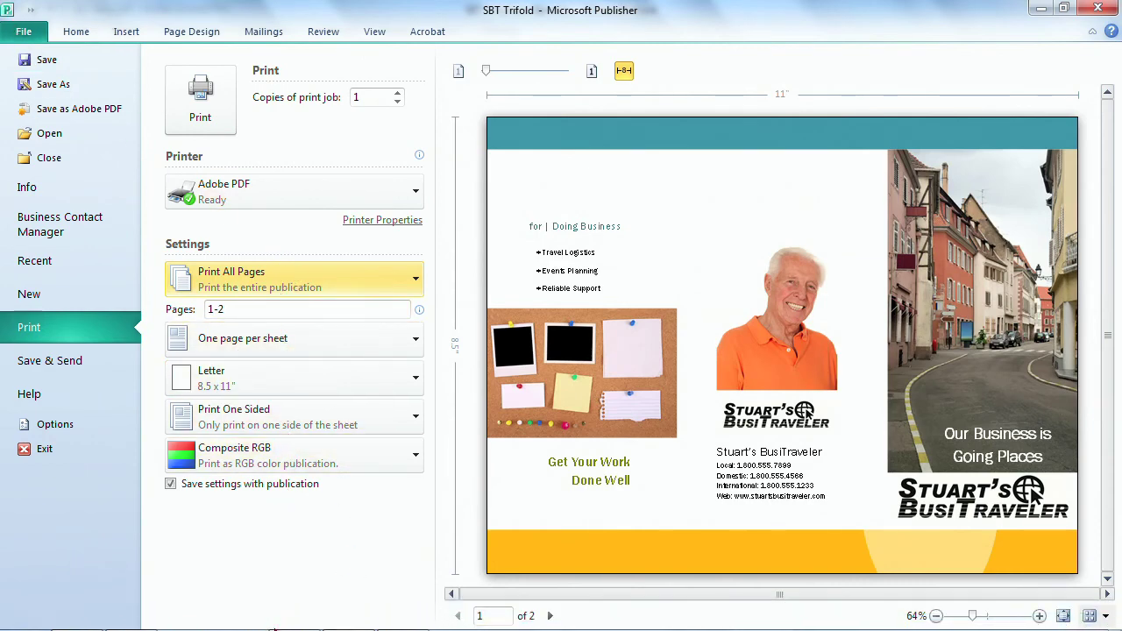
Switch to Illustrator and enable all printer's marks in the print settings for Logo Active Fashion Black Bleeds.ai
{"action": "left_click", "coordinate": [294, 625]}
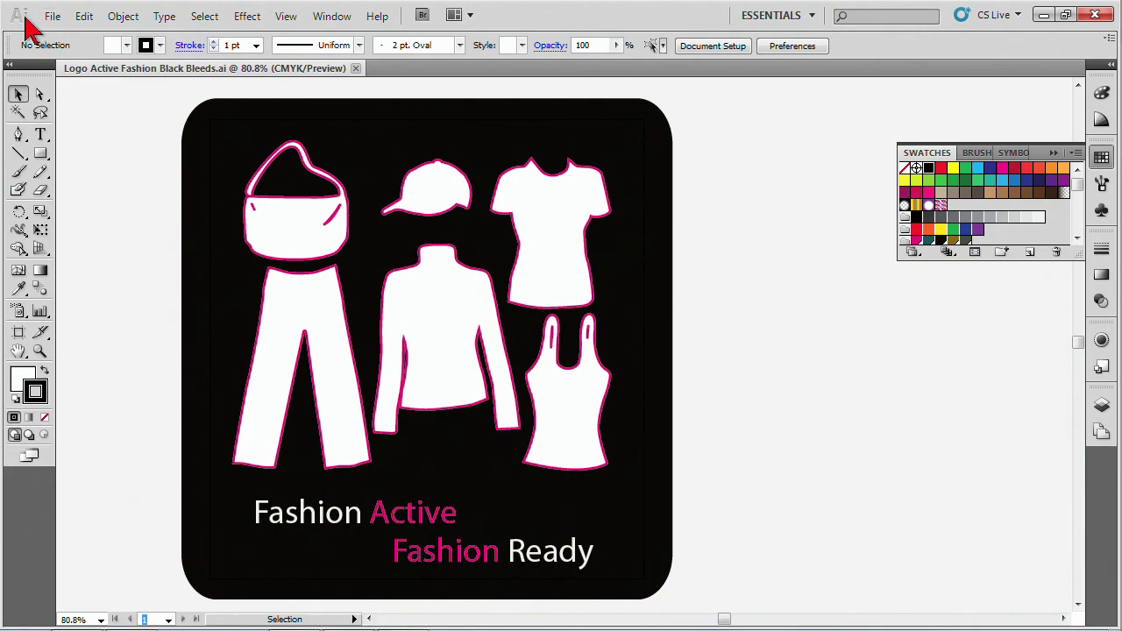
{"action": "left_click", "coordinate": [50, 18]}
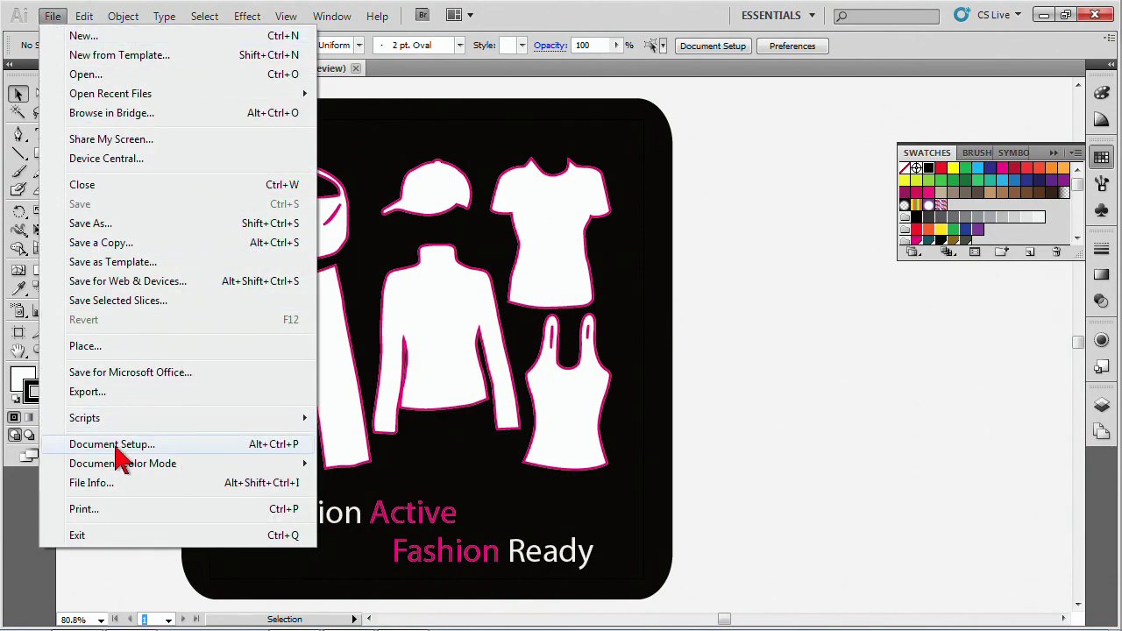
{"action": "left_click", "coordinate": [119, 517]}
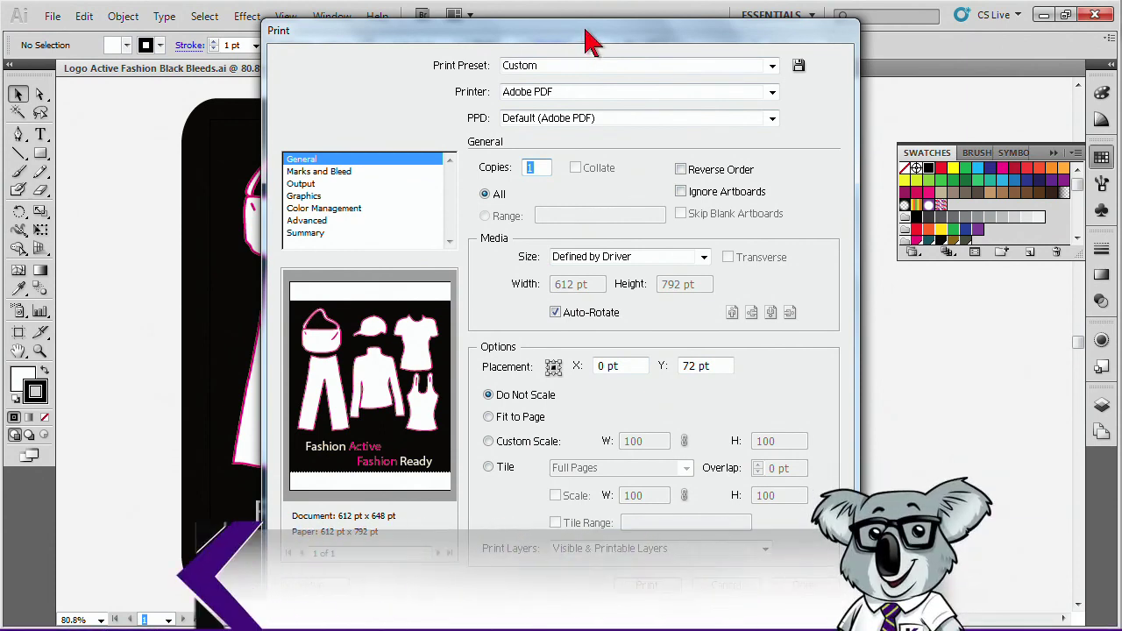
{"action": "left_click_drag", "start_coordinate": [582, 30], "coordinate": [592, 14]}
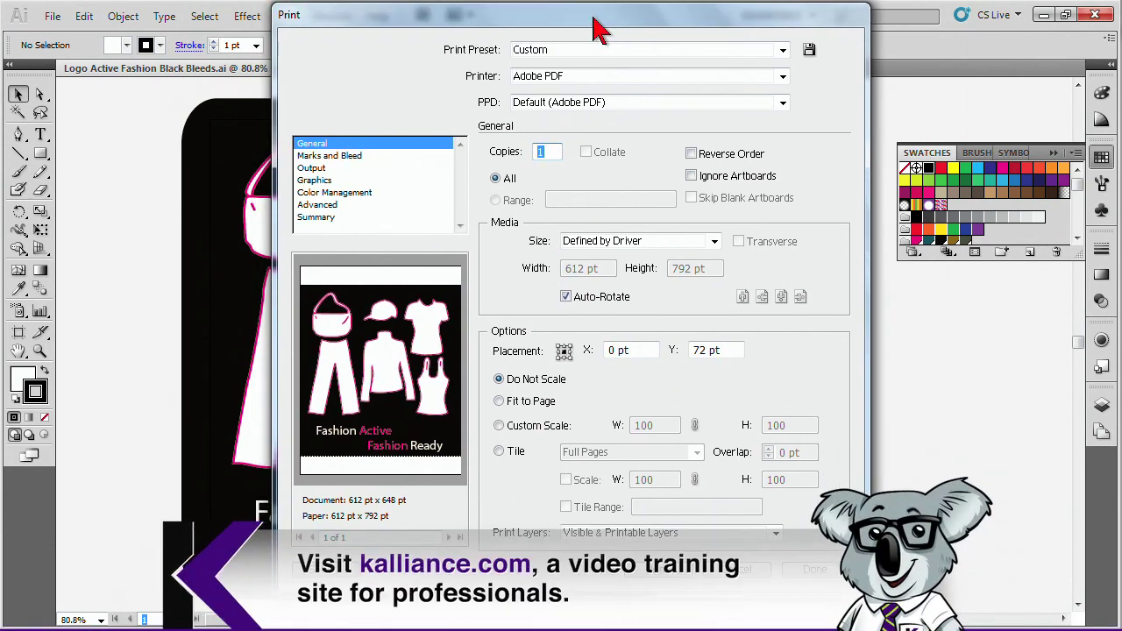
{"action": "left_click", "coordinate": [329, 157]}
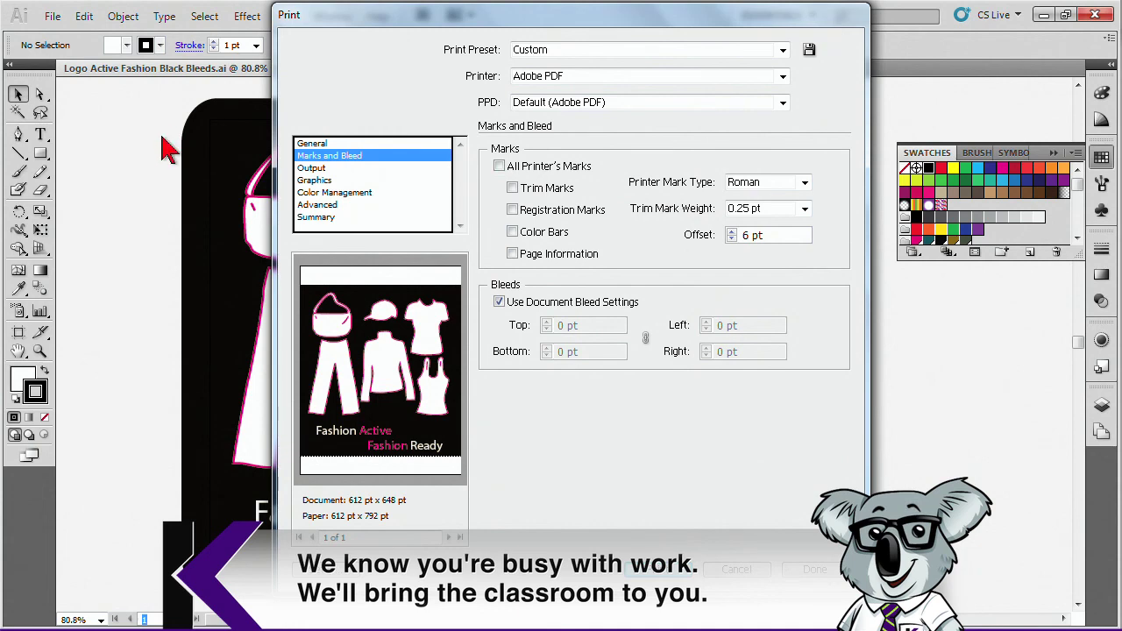
{"action": "left_click", "coordinate": [500, 166]}
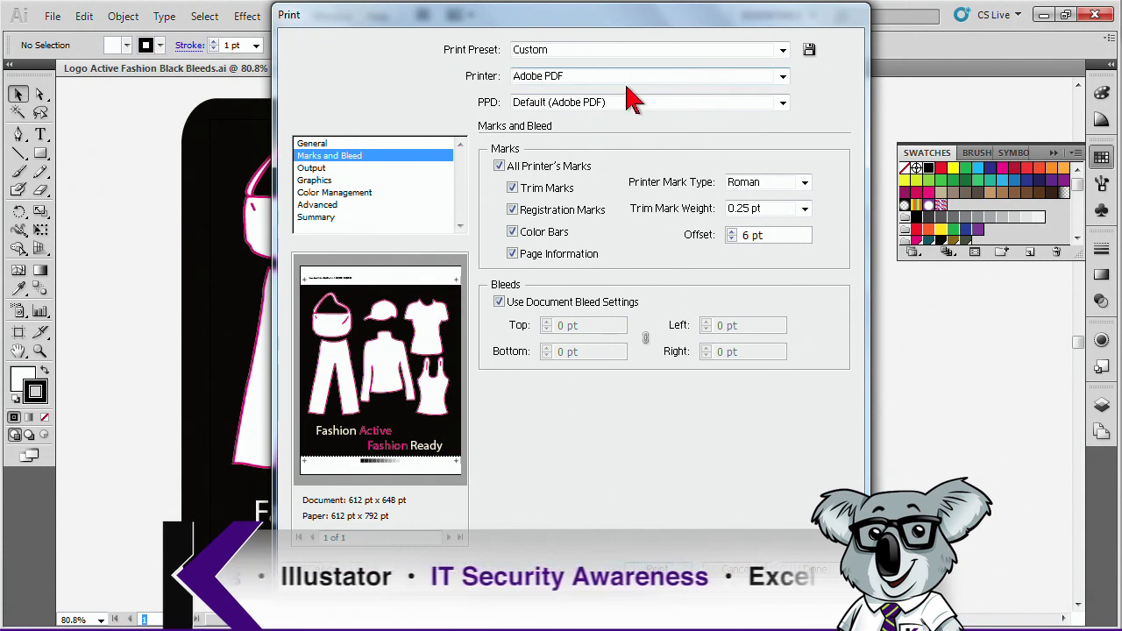
Print the artwork to a PDF named Logo Active Fashion Black Bleeds 2 in the Acrobat X folder and close the resulting file
{"action": "left_click", "coordinate": [657, 570]}
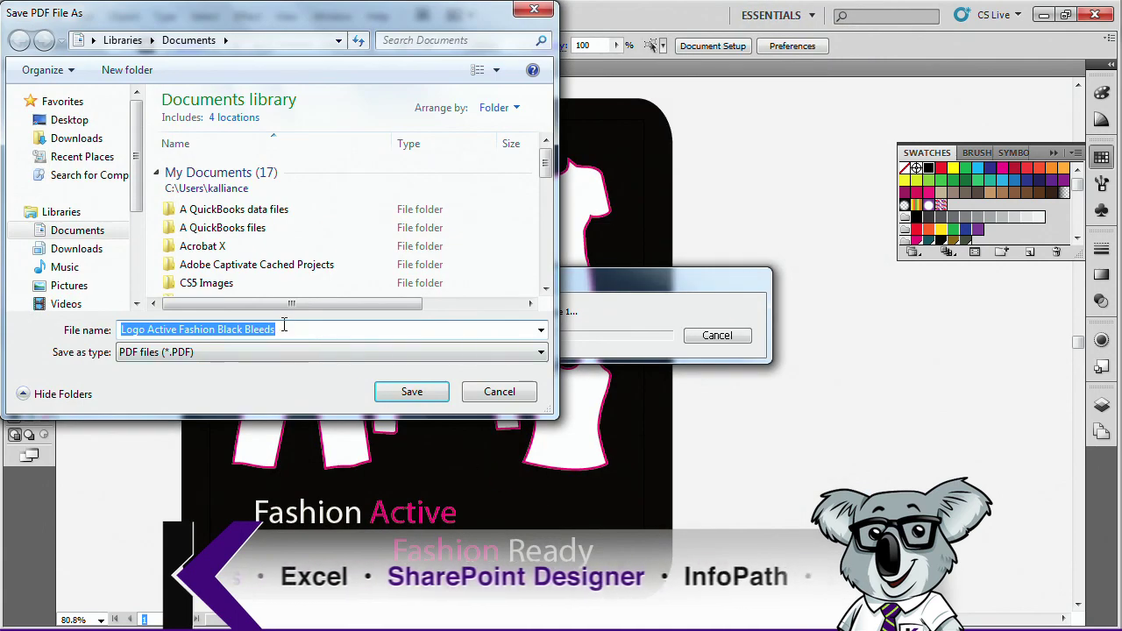
{"action": "left_click", "coordinate": [286, 326]}
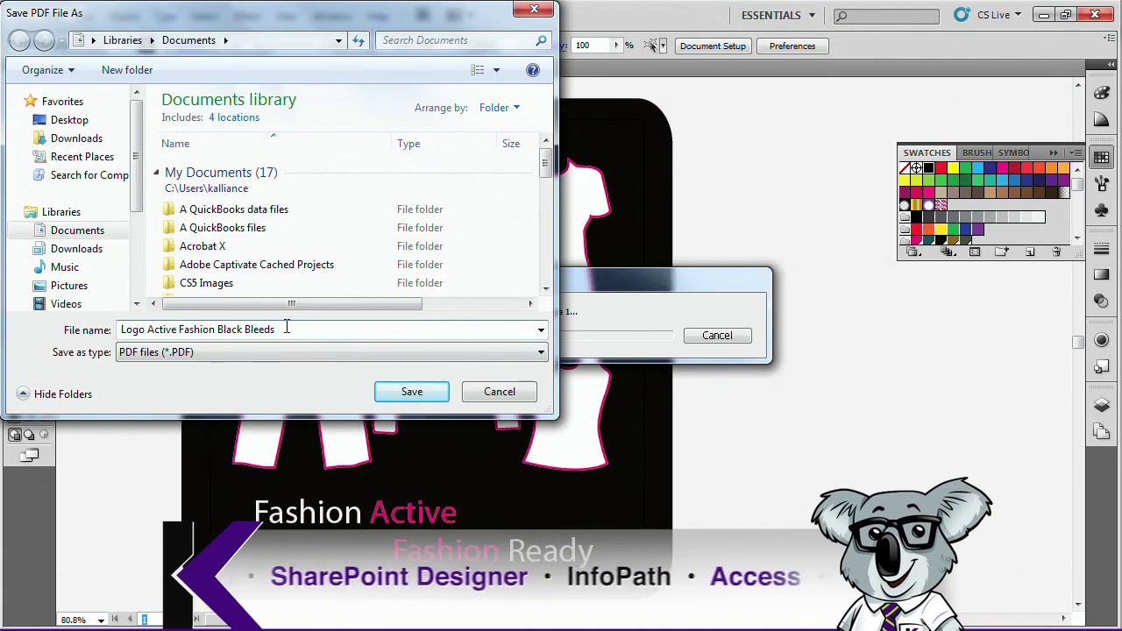
{"action": "double_click", "coordinate": [218, 247]}
{"action": "left_click", "coordinate": [298, 331]}
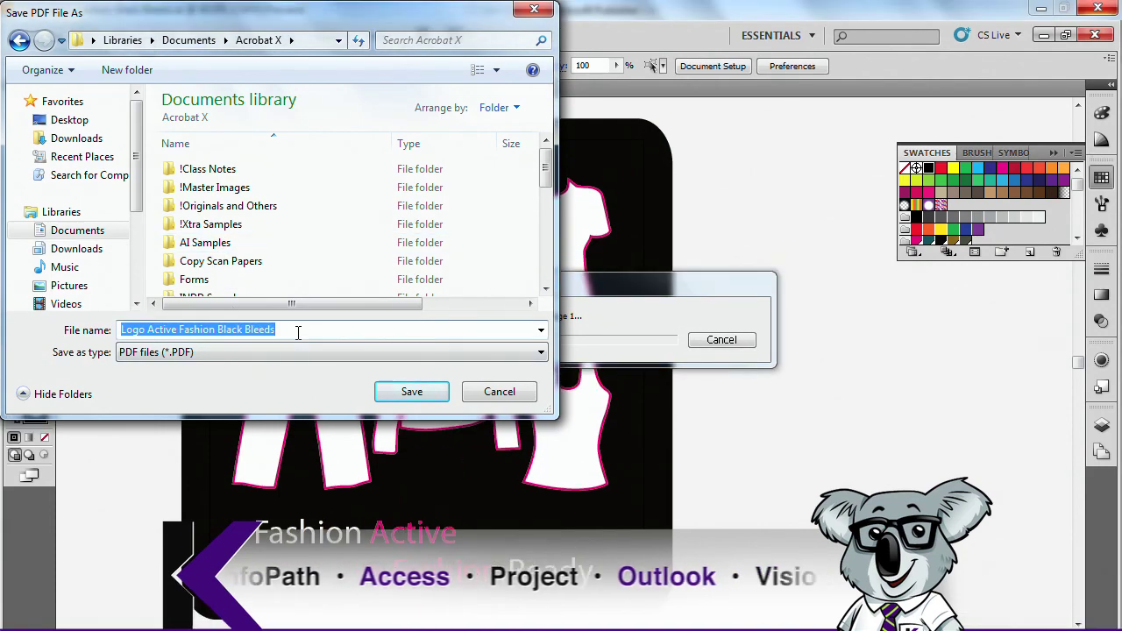
{"action": "key", "text": "End"}
{"action": "left_click", "coordinate": [392, 397]}
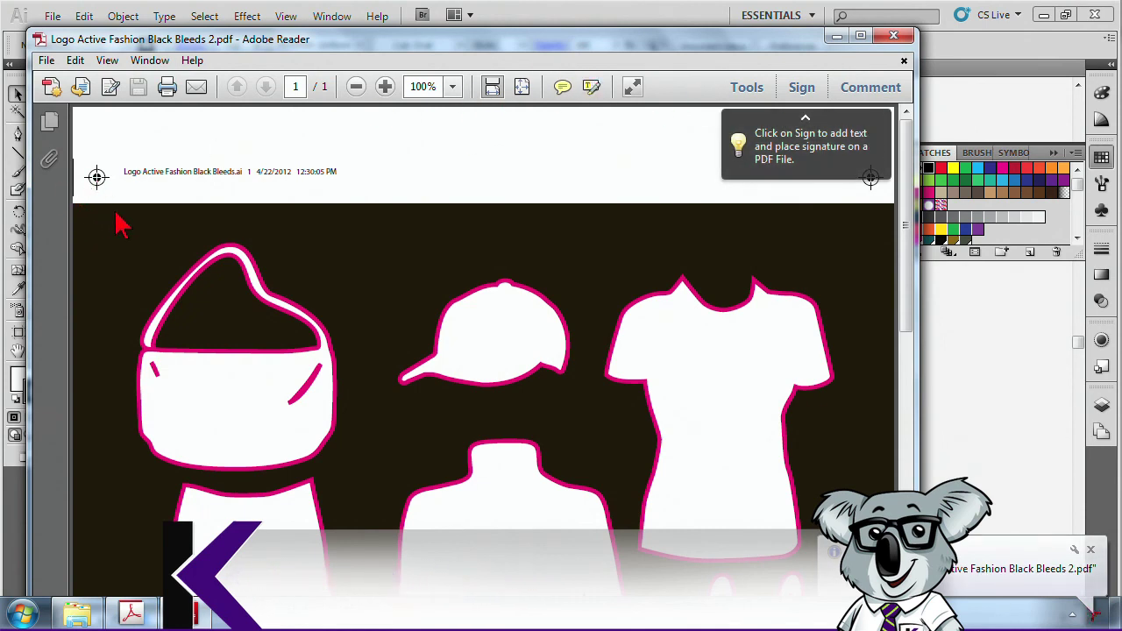
{"action": "left_click", "coordinate": [903, 39]}
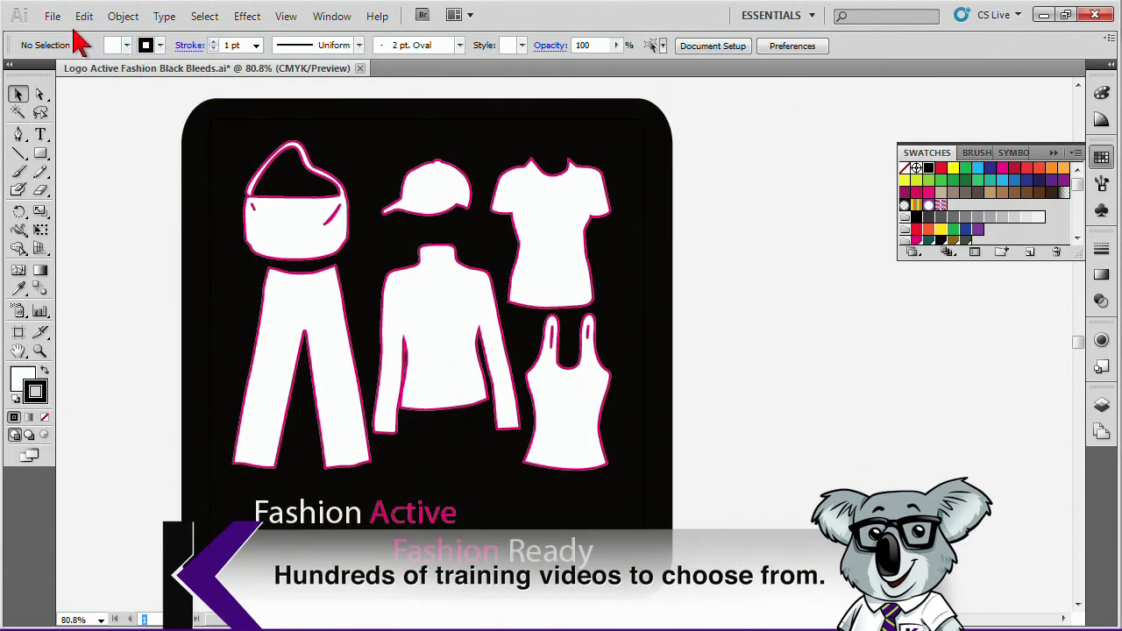
Look over Illustrator's file commands without choosing one, and minimize Illustrator to return to SBT Trifold in Publisher
{"action": "left_click", "coordinate": [52, 17]}
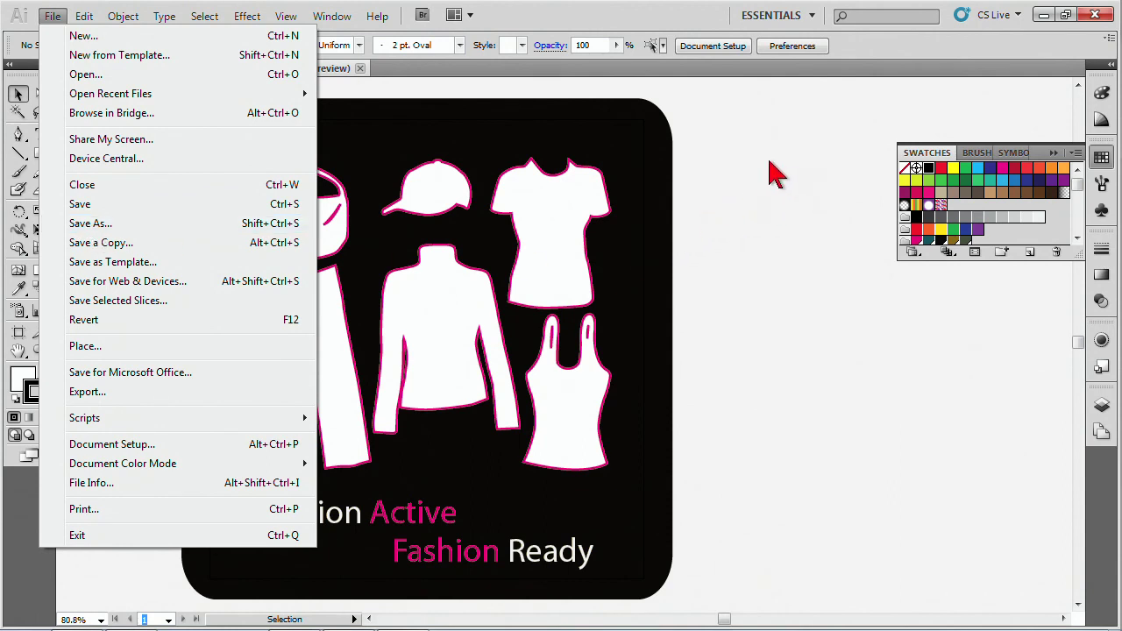
{"action": "left_click", "coordinate": [771, 168]}
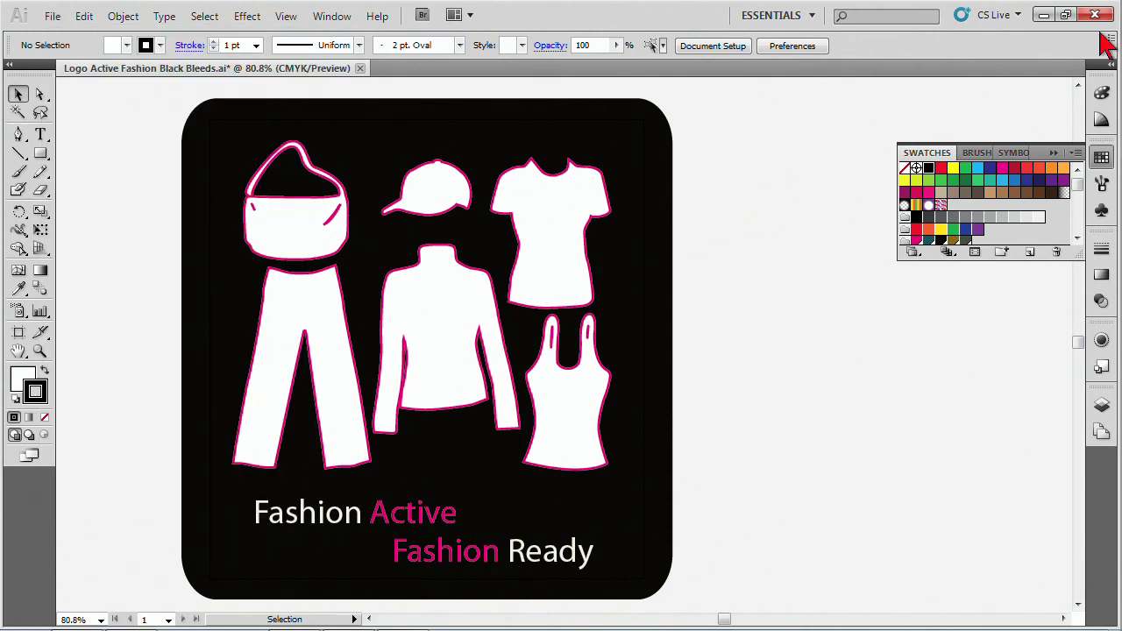
{"action": "left_click", "coordinate": [1043, 16]}
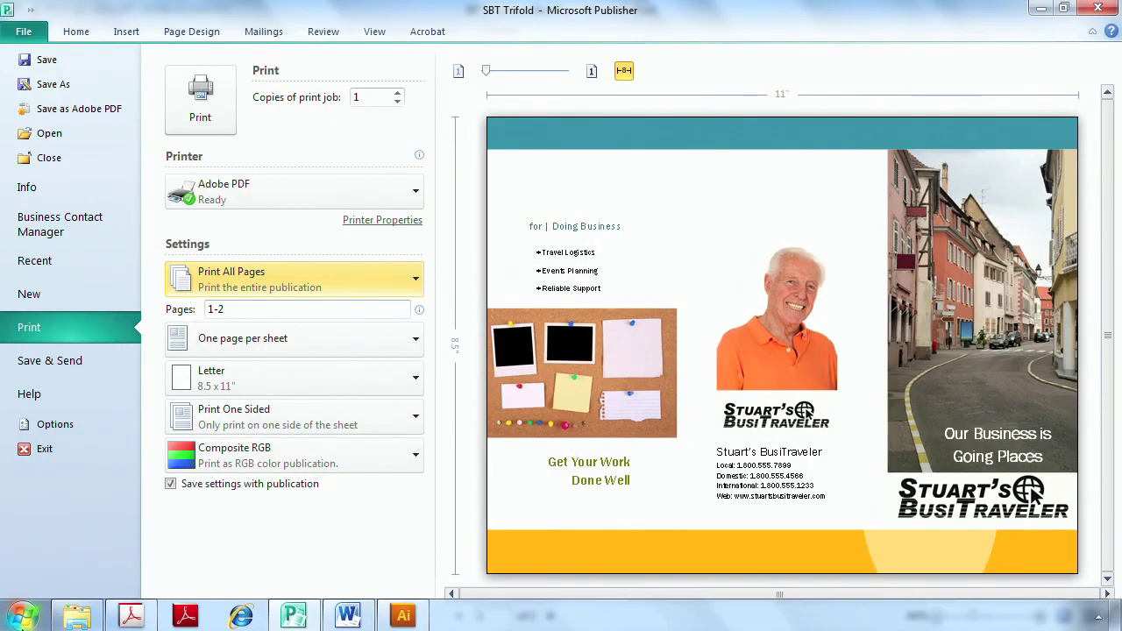
Open Devices and Printers in Windows to view the installed printers
{"action": "left_click", "coordinate": [24, 613]}
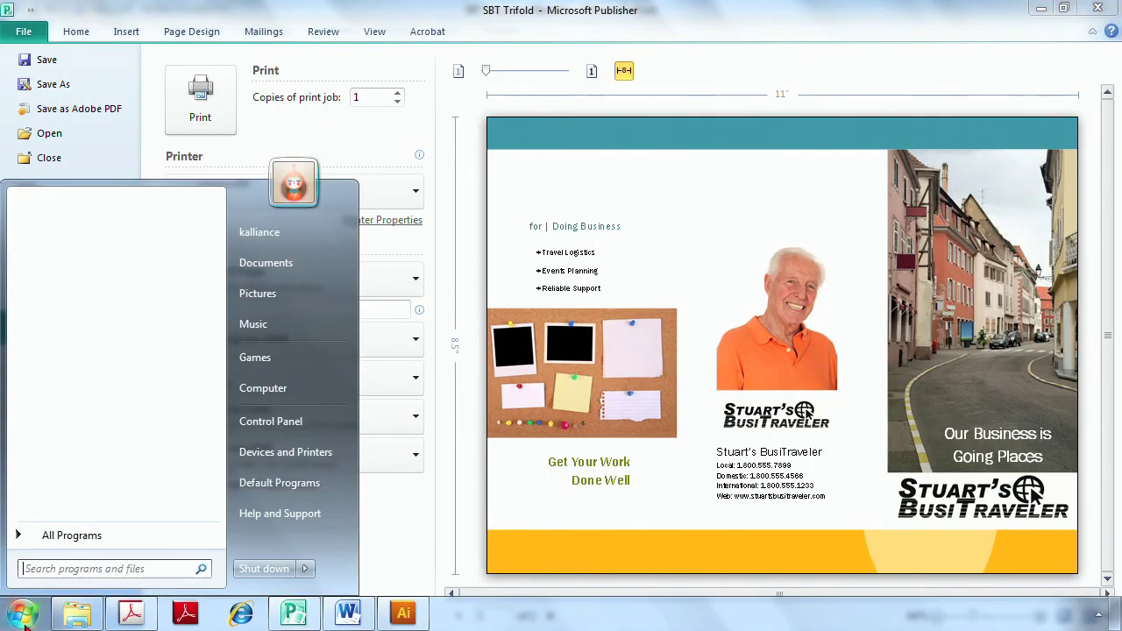
{"action": "left_click", "coordinate": [263, 456]}
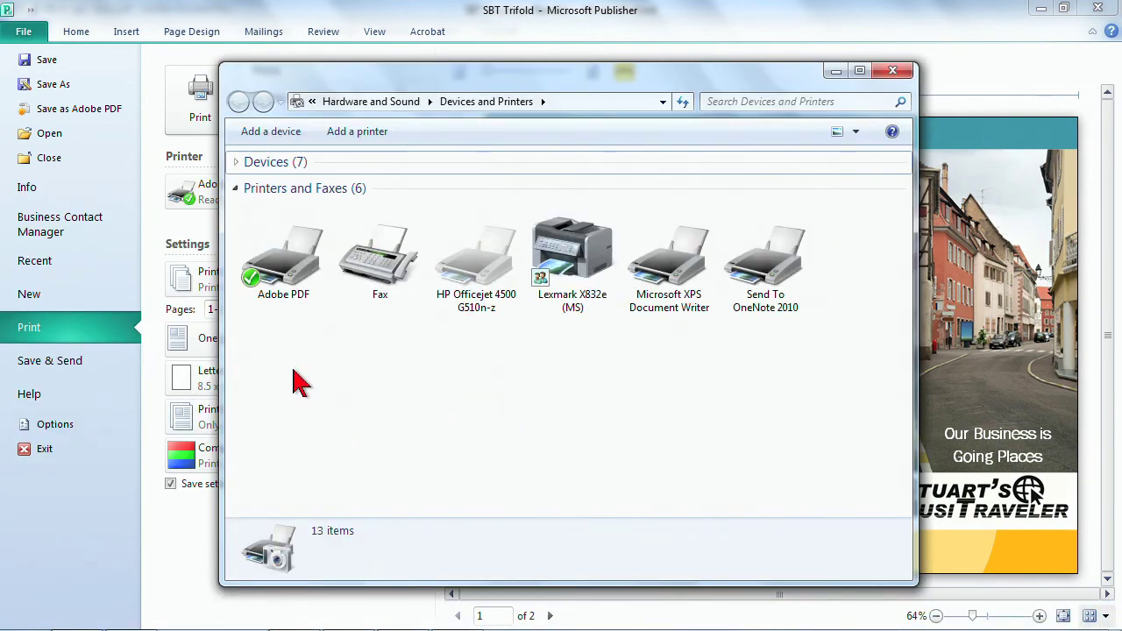
{"action": "mouse_move", "coordinate": [37, 623]}
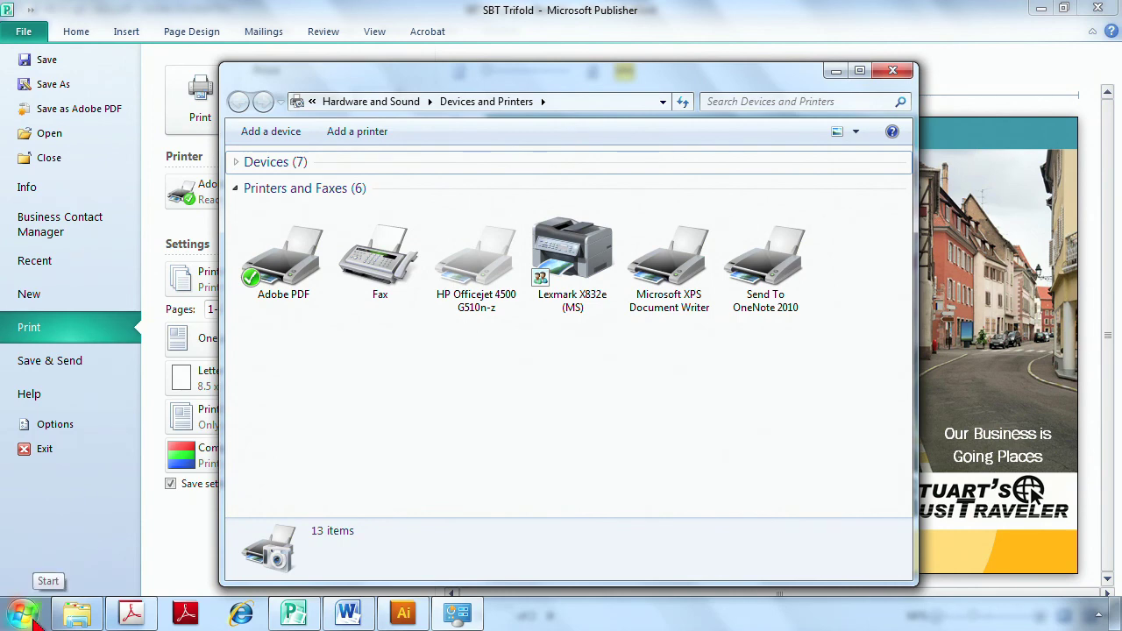
{"action": "left_click", "coordinate": [29, 616]}
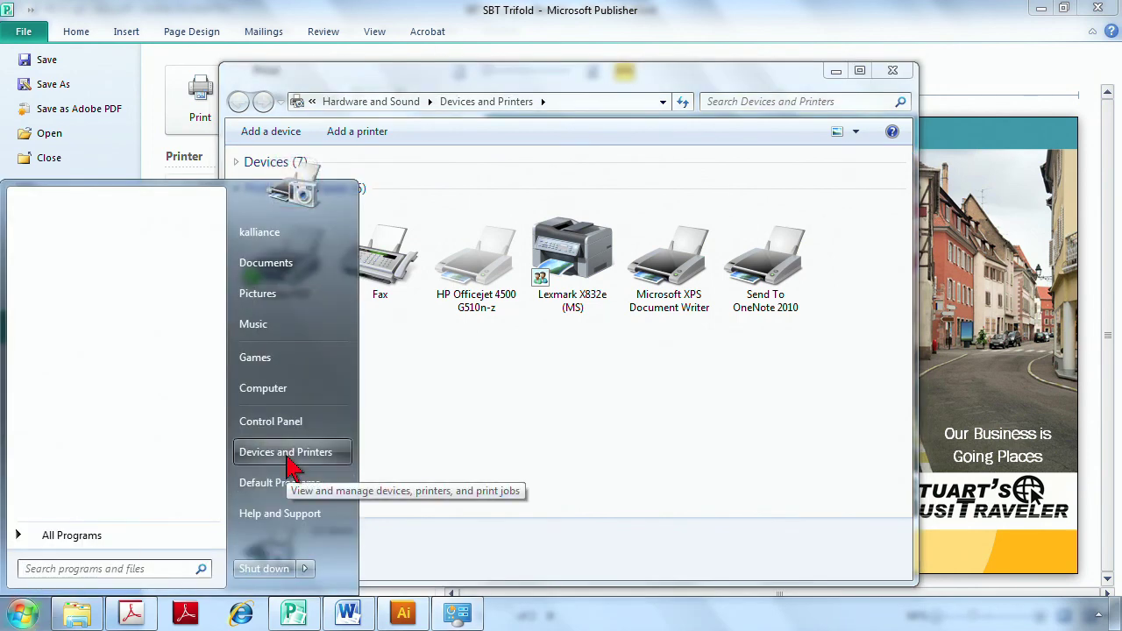
{"action": "left_click", "coordinate": [468, 408]}
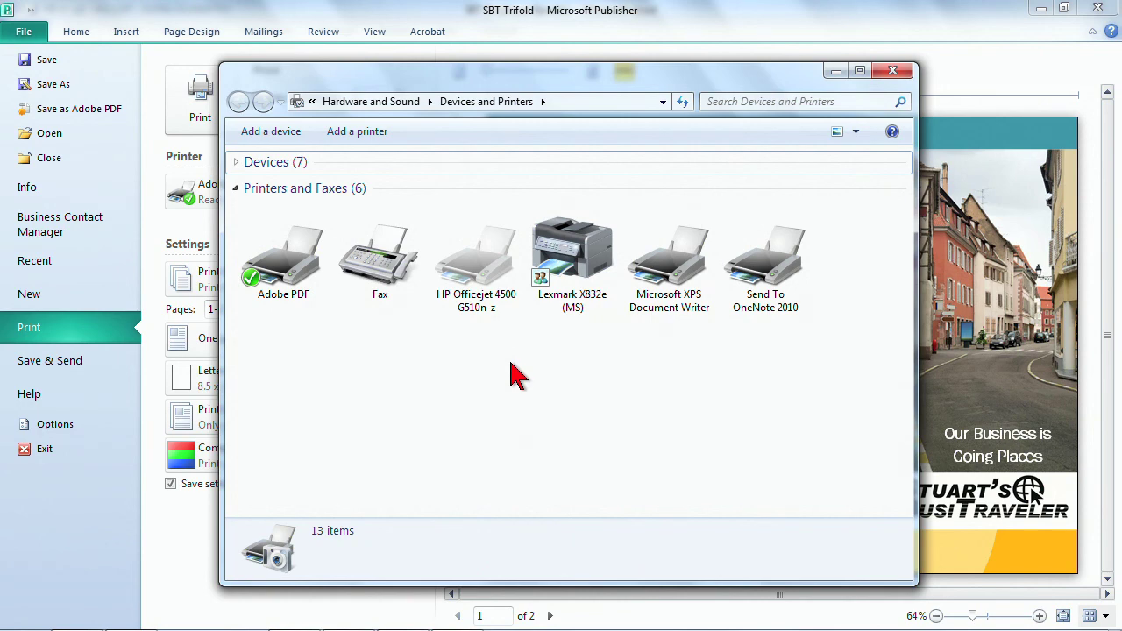
Check the Adobe PDF printer's commands, including its default printer setting, without choosing any
{"action": "left_click", "coordinate": [296, 286]}
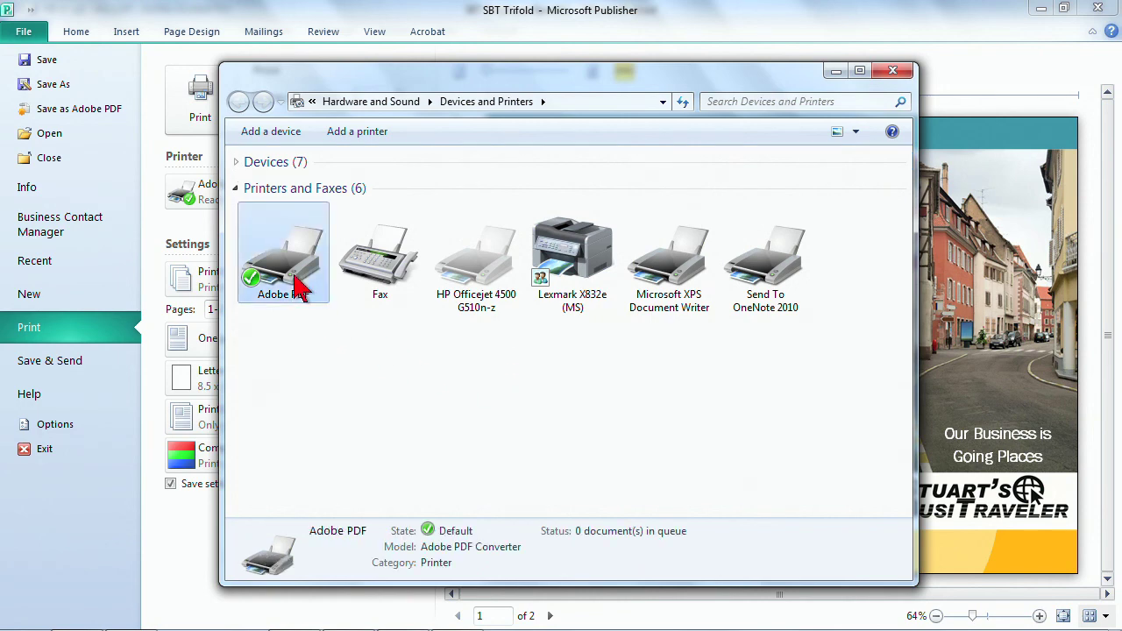
{"action": "right_click", "coordinate": [298, 286]}
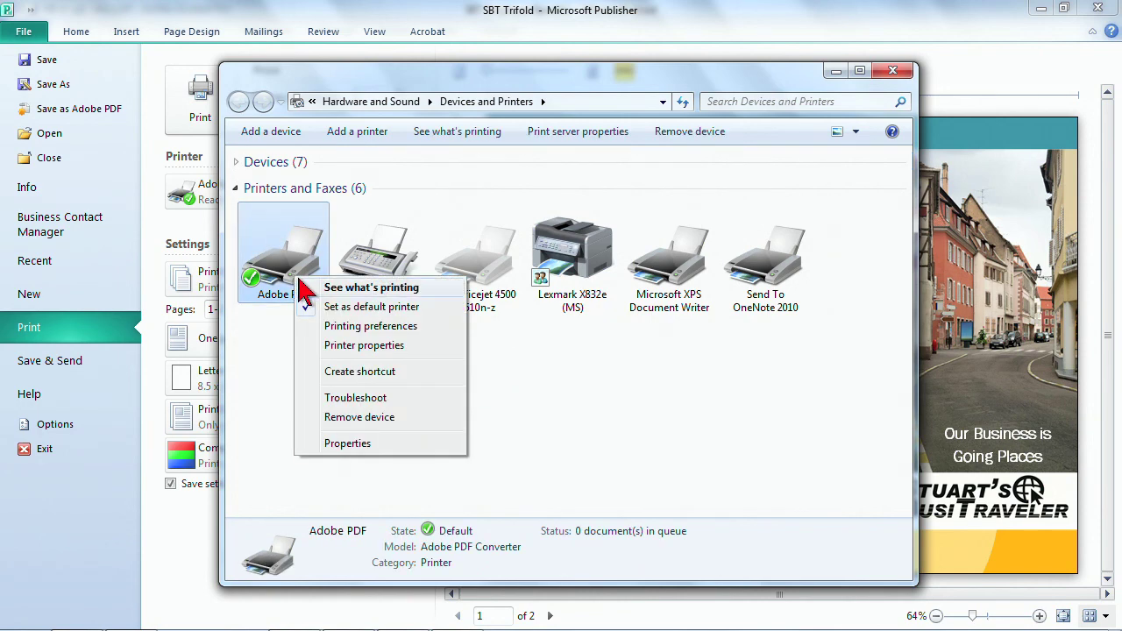
{"action": "left_click", "coordinate": [278, 333]}
{"action": "right_click", "coordinate": [297, 276]}
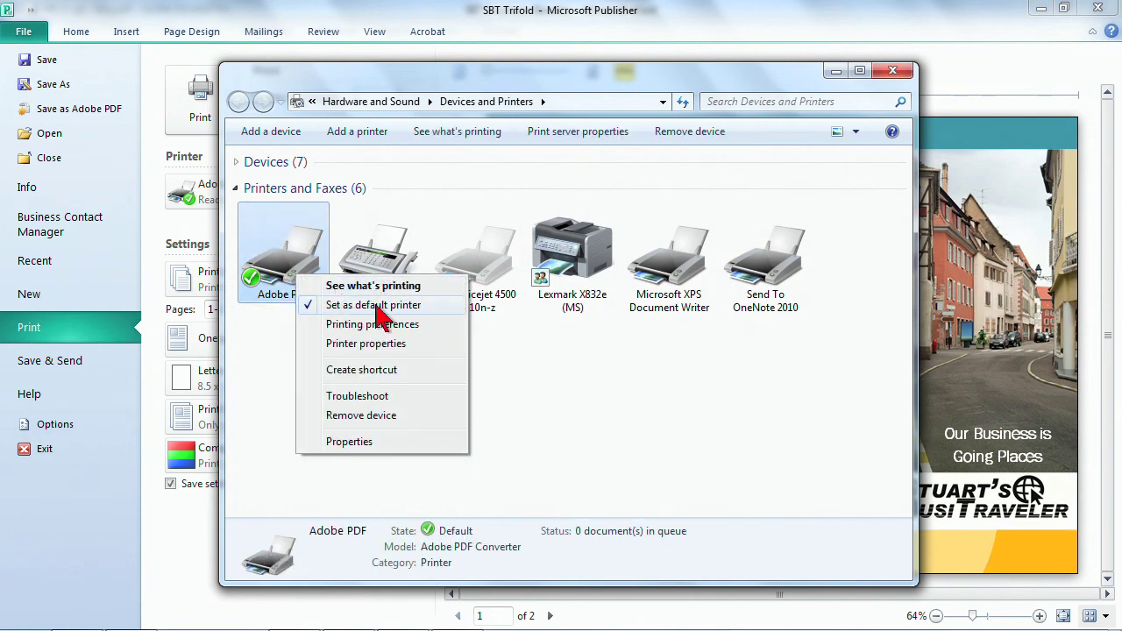
{"action": "left_click", "coordinate": [521, 371]}
{"action": "left_click", "coordinate": [520, 371]}
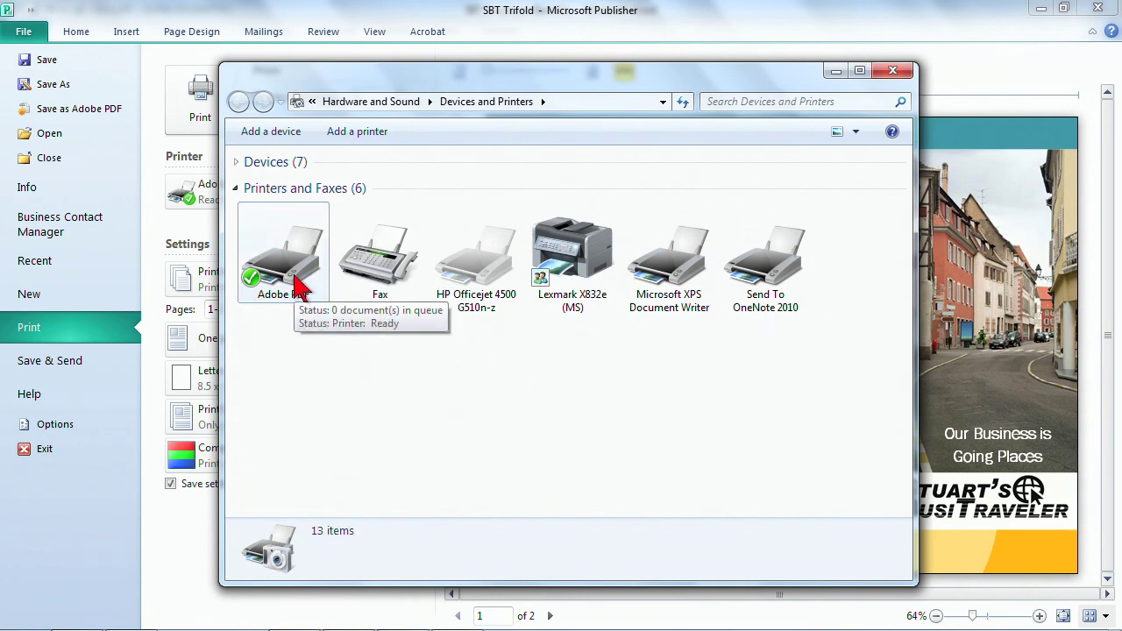
View the default printer option for the Lexmark X832e (MS) without applying it, and minimize Devices and Printers with Adobe PDF selected
{"action": "right_click", "coordinate": [559, 265]}
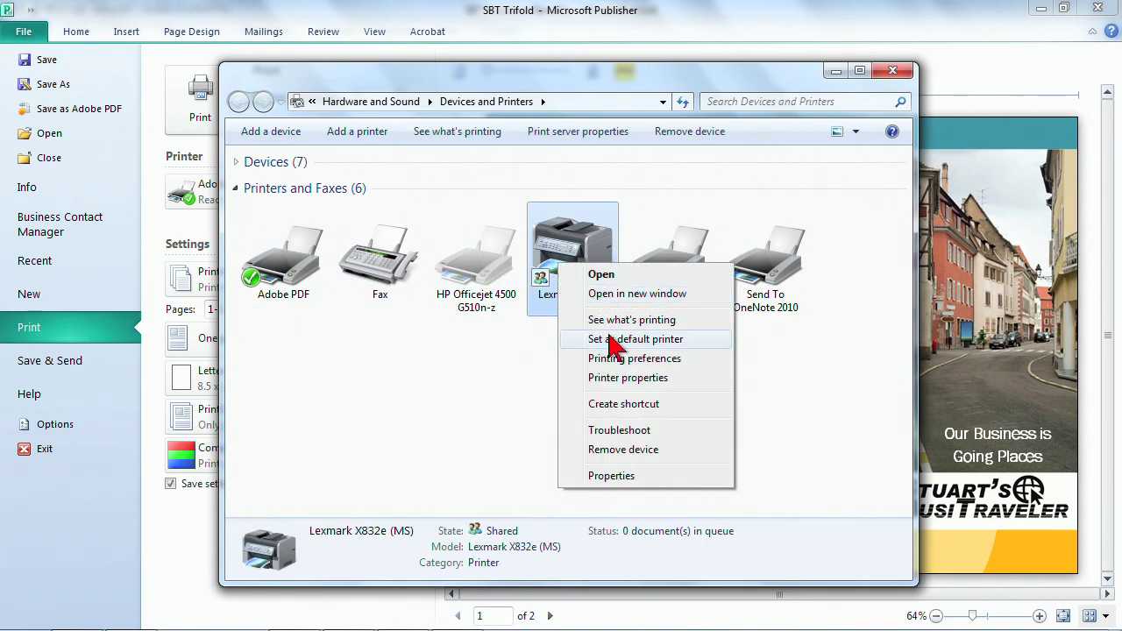
{"action": "right_click", "coordinate": [329, 320]}
{"action": "left_click", "coordinate": [289, 272]}
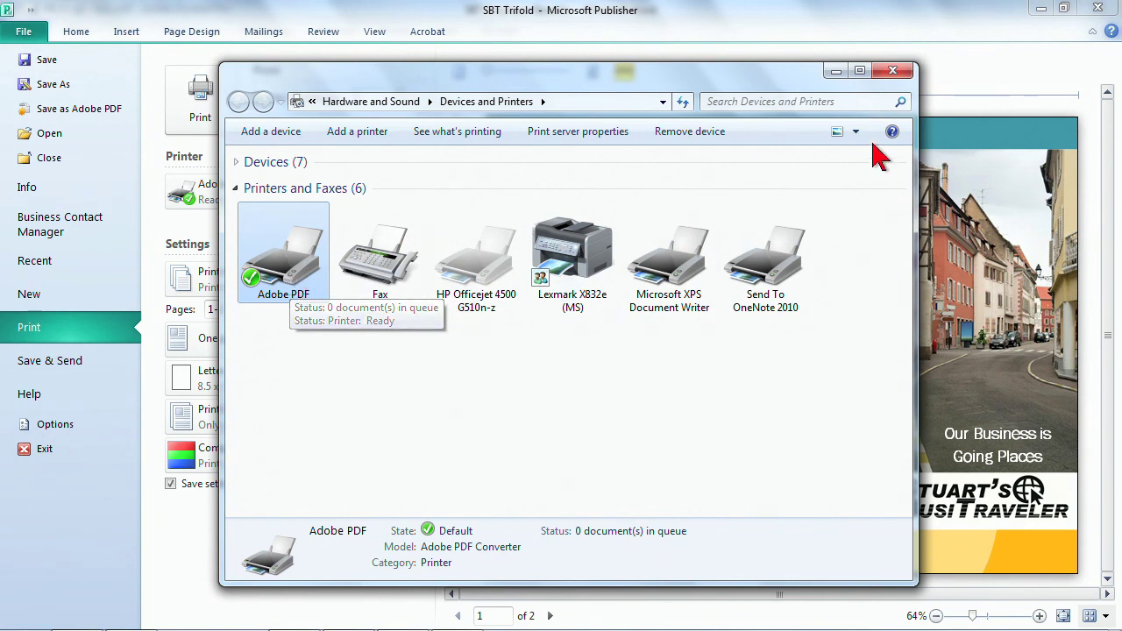
{"action": "left_click", "coordinate": [837, 73]}
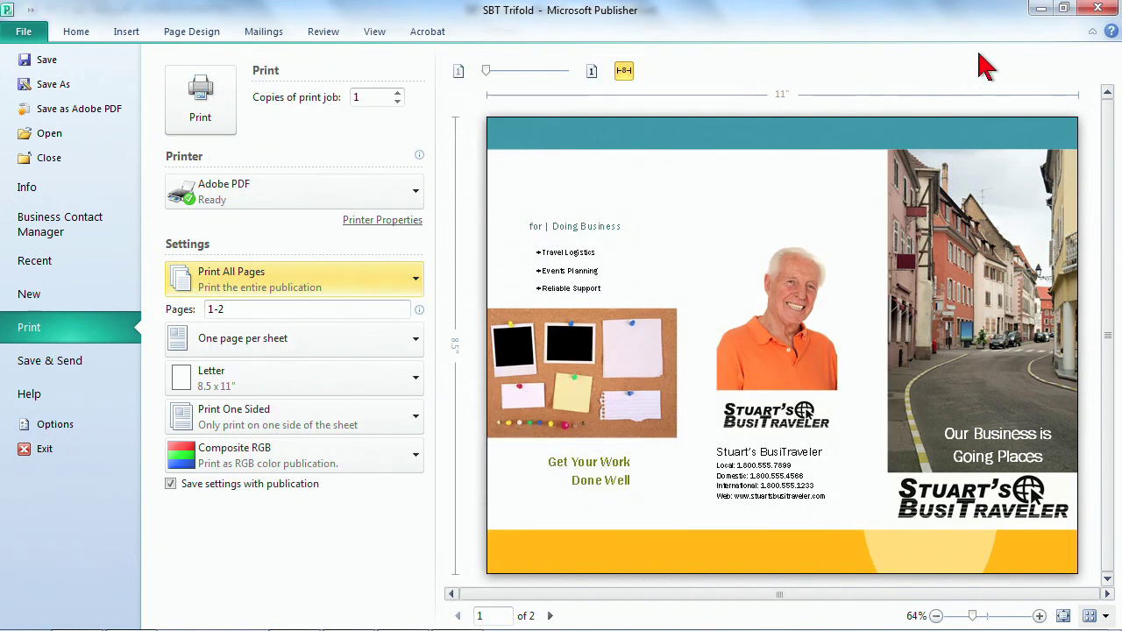